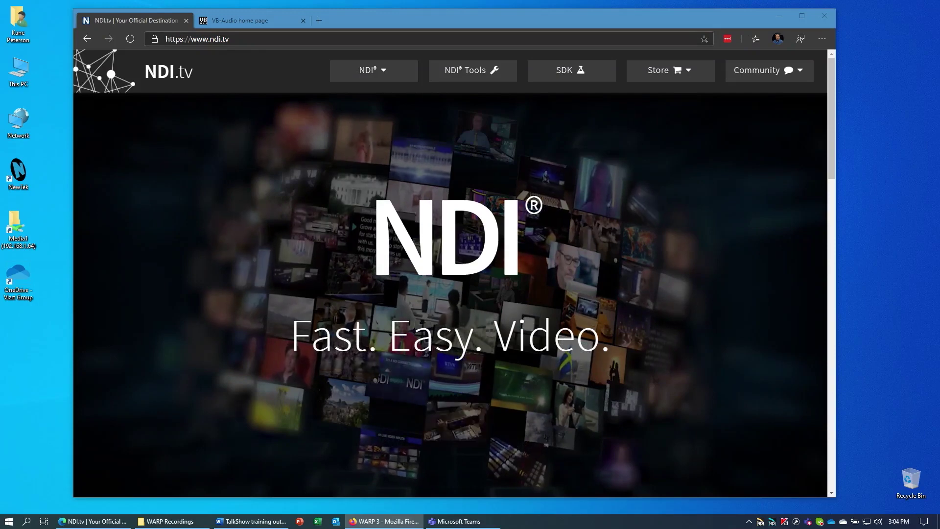
Step: Browse NDI.tv's NDI Tools downloads for Windows, Mac and Analysis, then switch to the VB-Audio tab
left_click(461, 74)
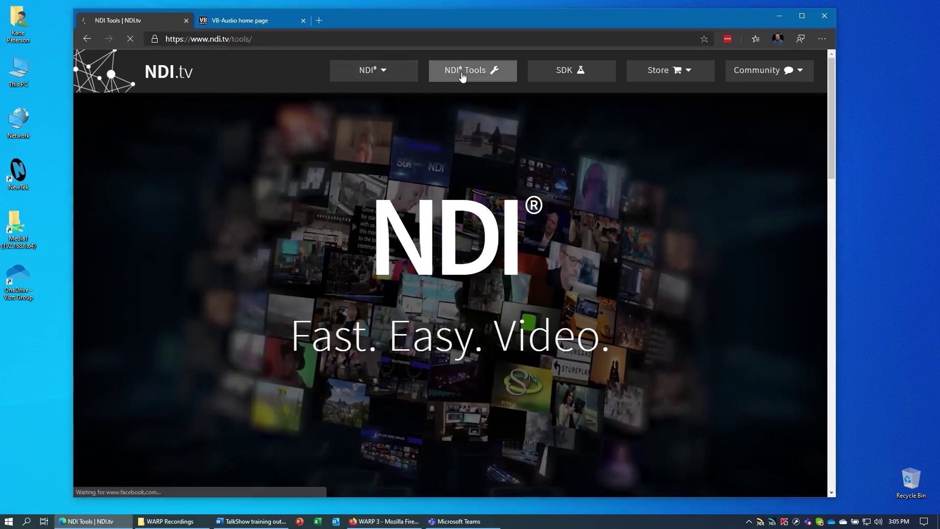
scroll(518, 240, "down", 20)
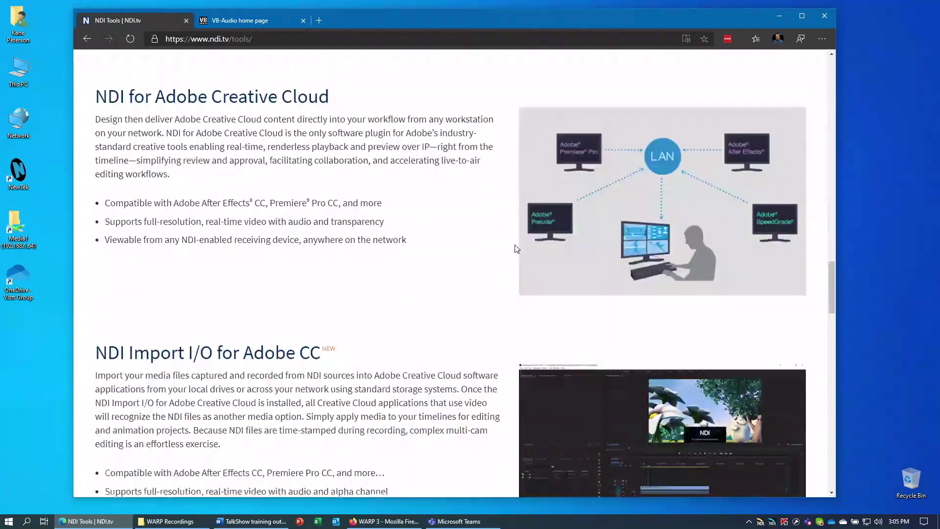
scroll(370, 249, "down", 6)
scroll(275, 168, "up", 3)
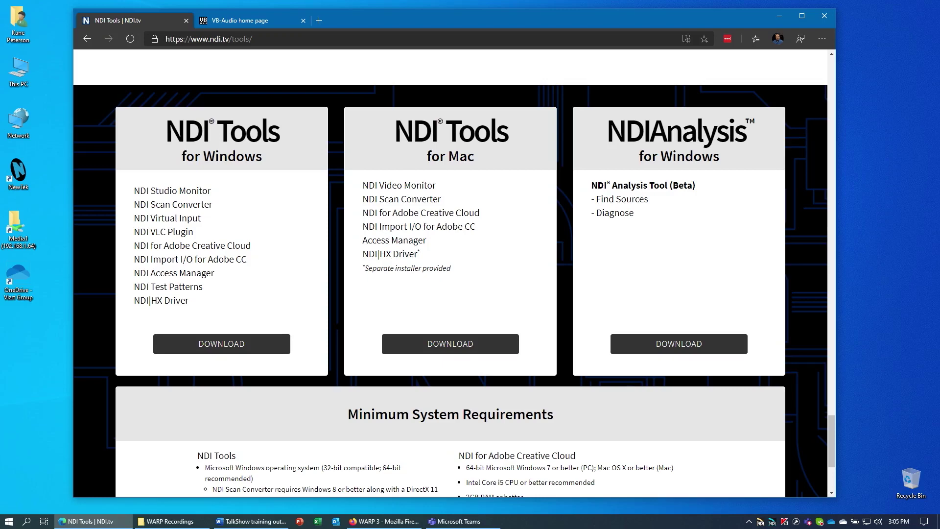
left_click(229, 22)
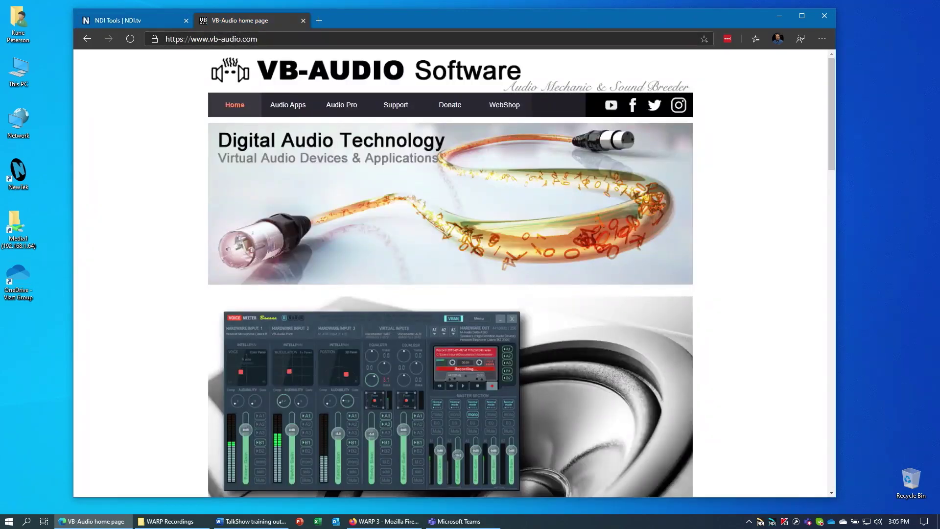
Step: View VB-Audio's VB-CABLE Virtual Audio Device page, then return to the NDI Tools tab
left_click(284, 110)
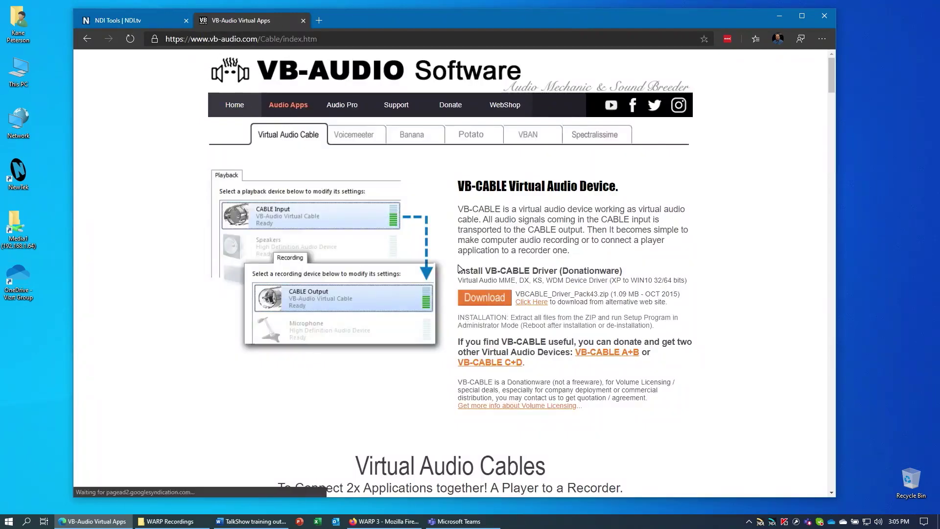
left_click(139, 22)
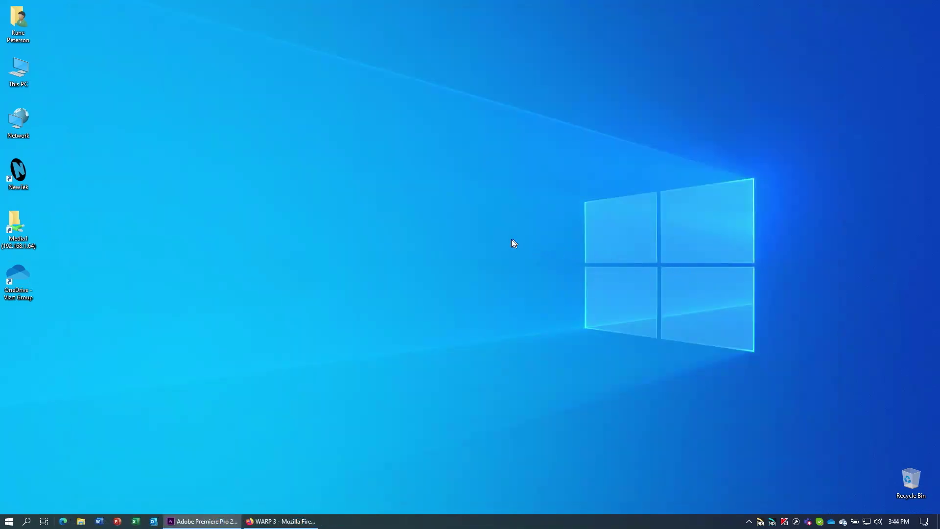
Step: Launch NDI Scan Converter from the Start menu's NDI 4 Tools folder
left_click(9, 521)
scroll(119, 307, "down", 5)
scroll(119, 307, "down", 15)
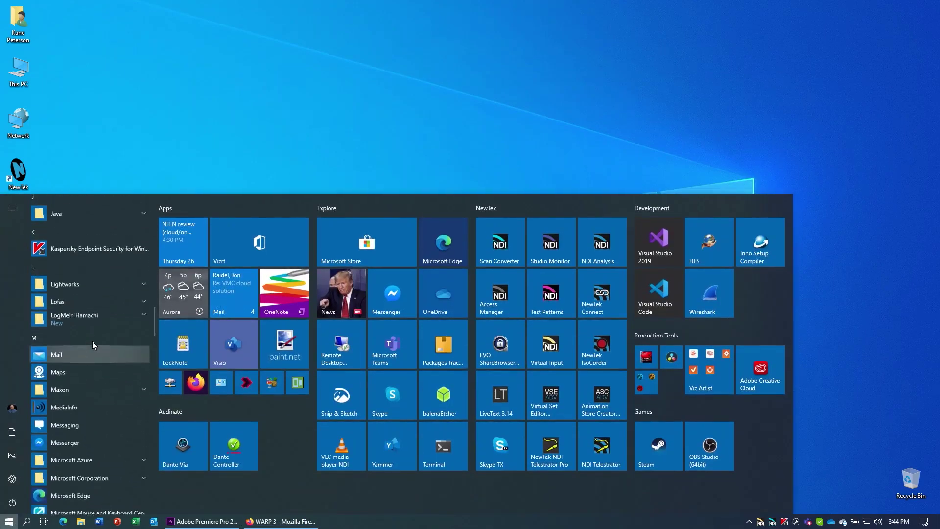
scroll(88, 338, "down", 10)
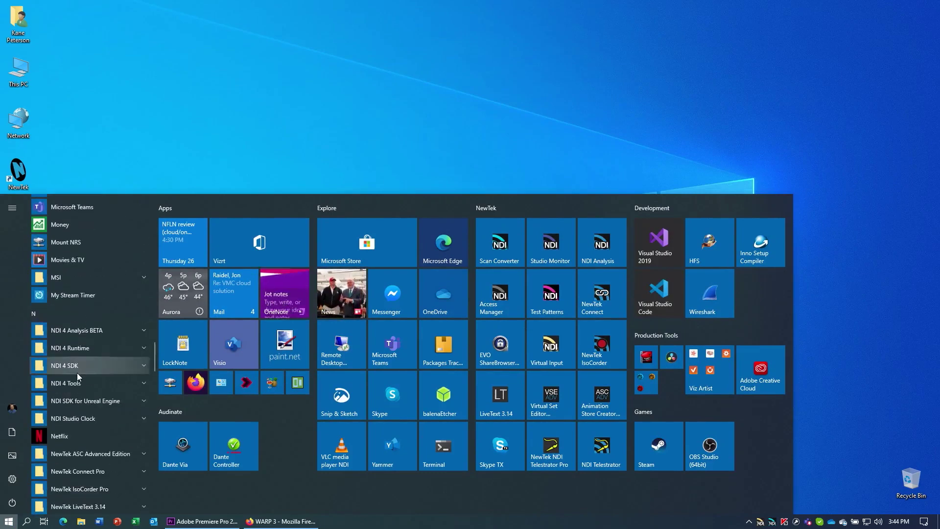
left_click(78, 382)
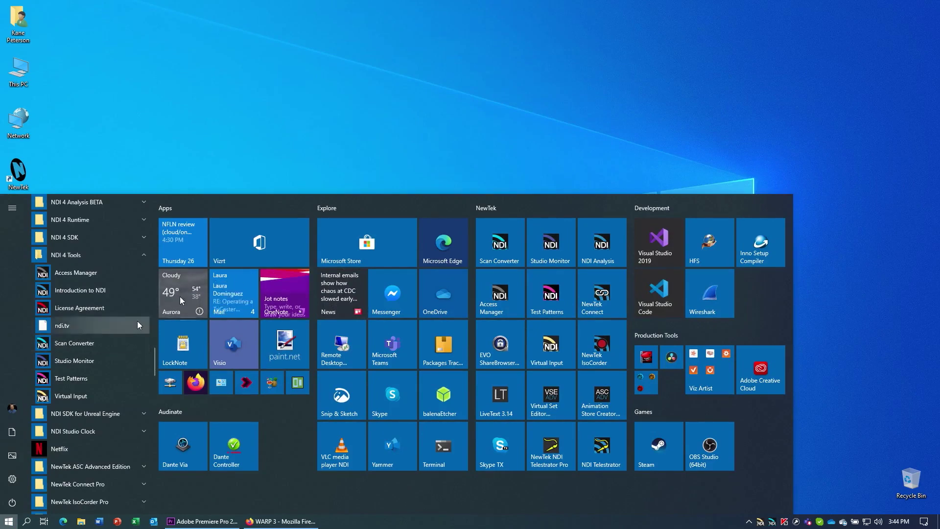
left_click(388, 145)
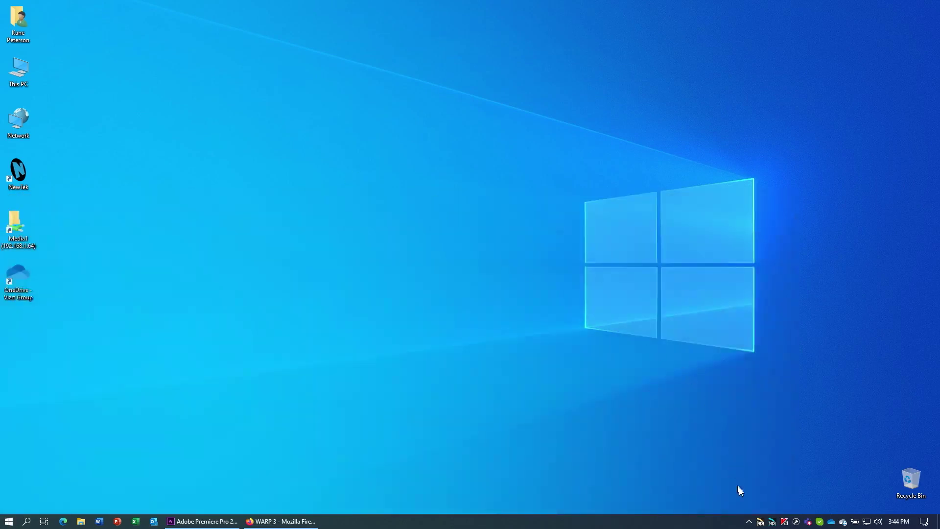
Step: Review NDI Scan Converter's tray menu, confirming the frame rate is 29.97p (NTSC)
right_click(773, 523)
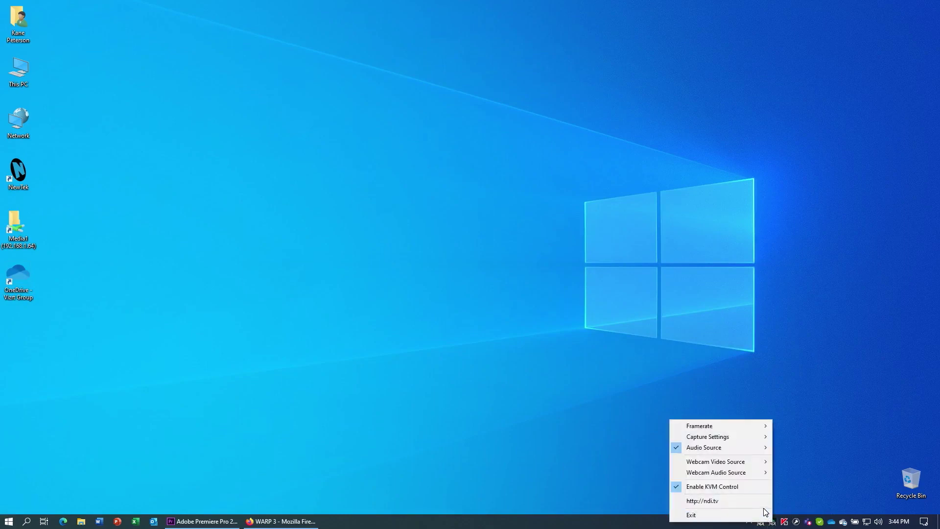
mouse_move(737, 451)
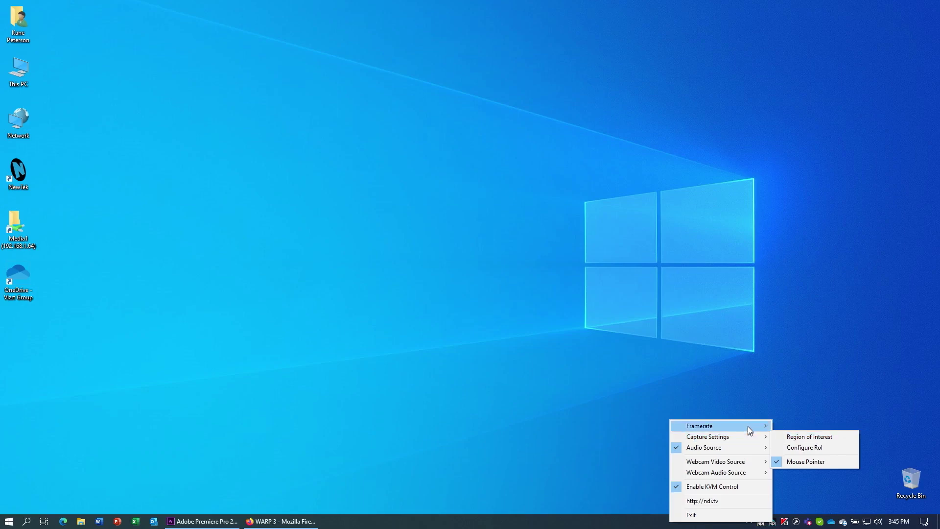
mouse_move(747, 424)
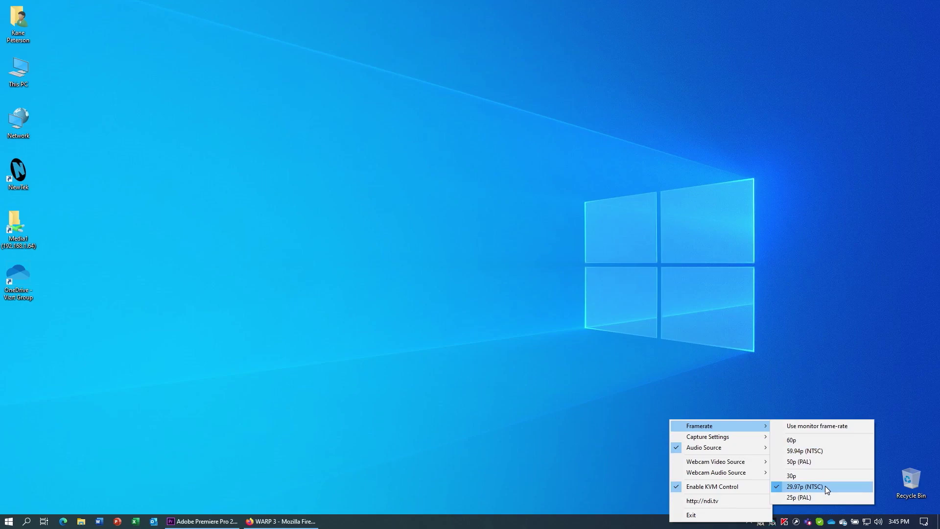
Step: Close the Scan Converter menu and launch NDI Virtual Input from the NDI 4 Tools folder
left_click(554, 414)
left_click(5, 525)
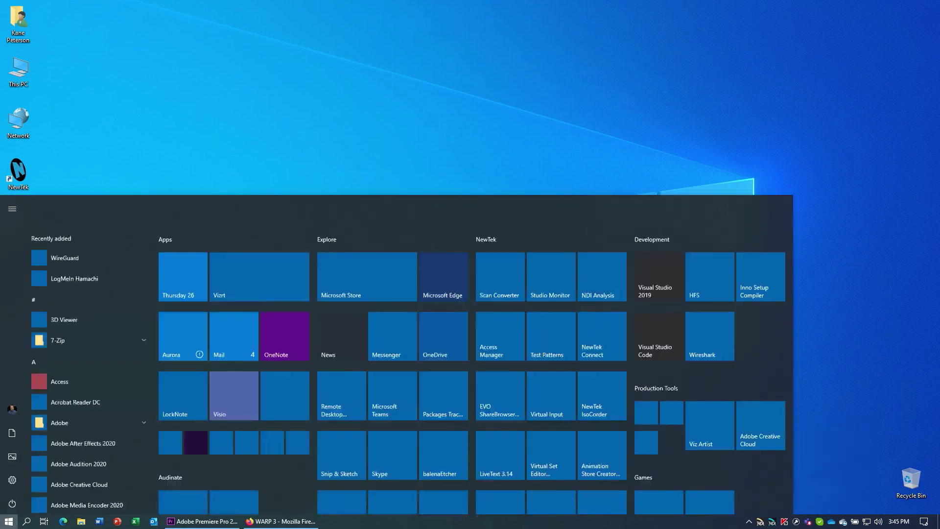
scroll(88, 349, "down", 15)
scroll(87, 351, "down", 10)
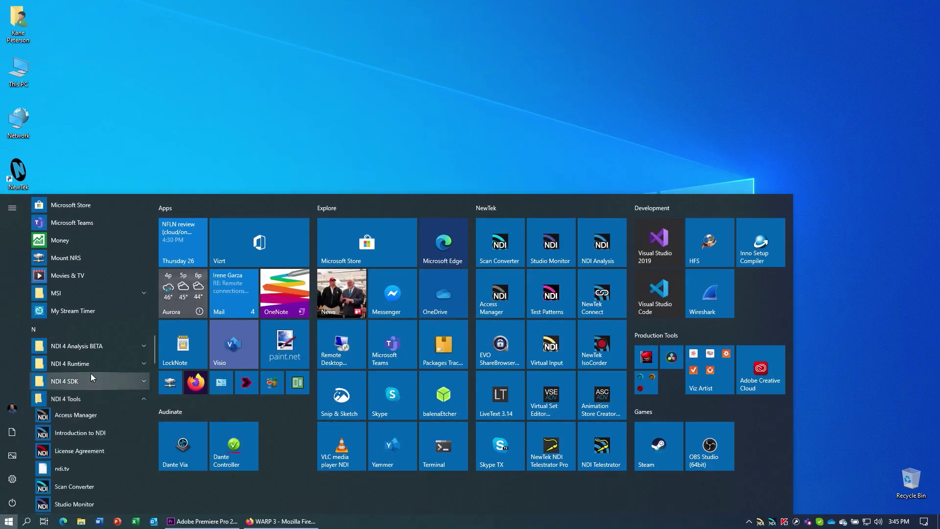
left_click(90, 374)
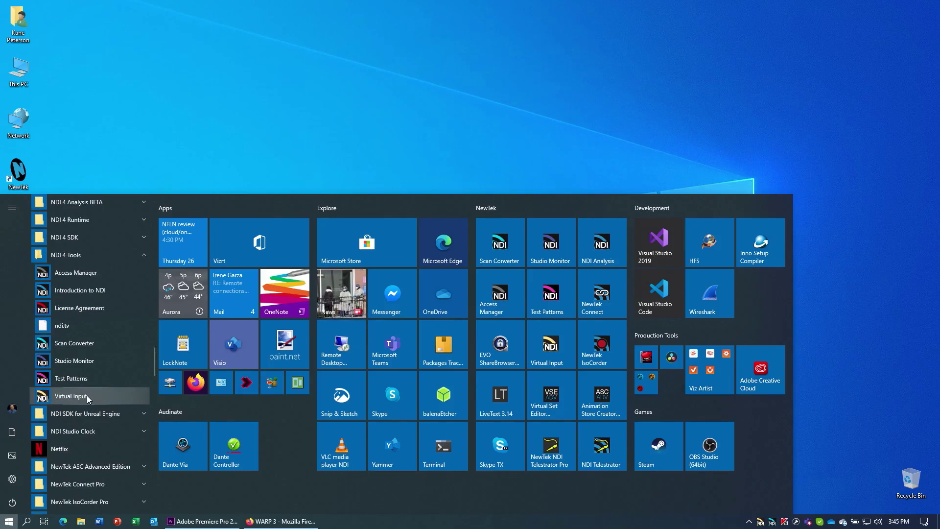
left_click(880, 421)
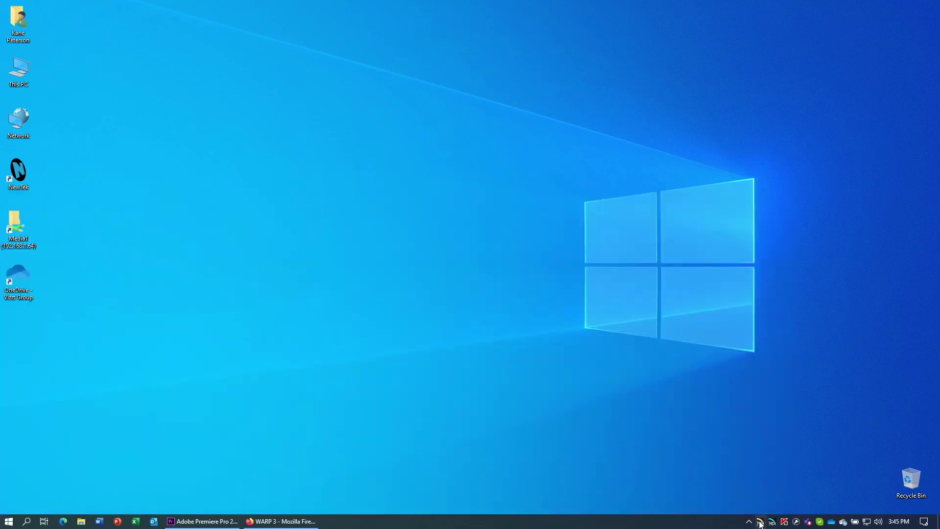
Step: Set NDI Virtual Input's source to VMC1 > MIX 4
right_click(760, 520)
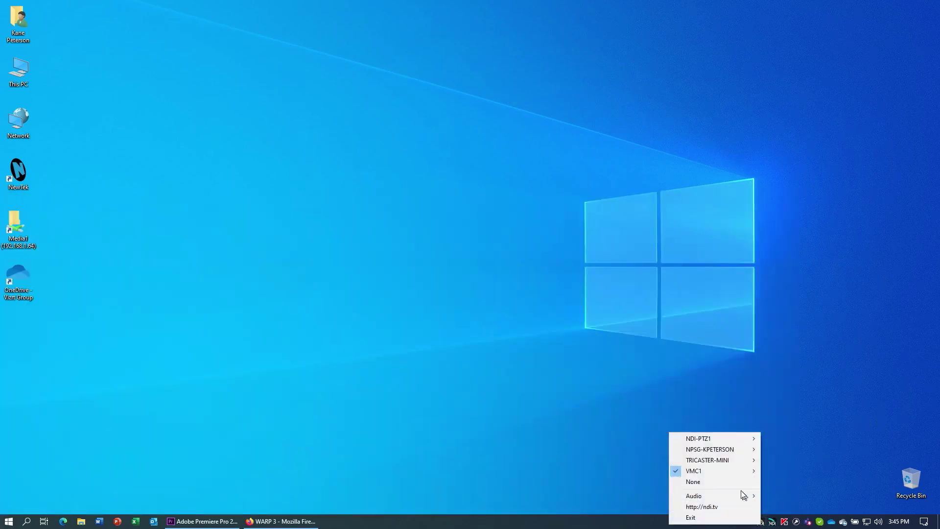
mouse_move(728, 471)
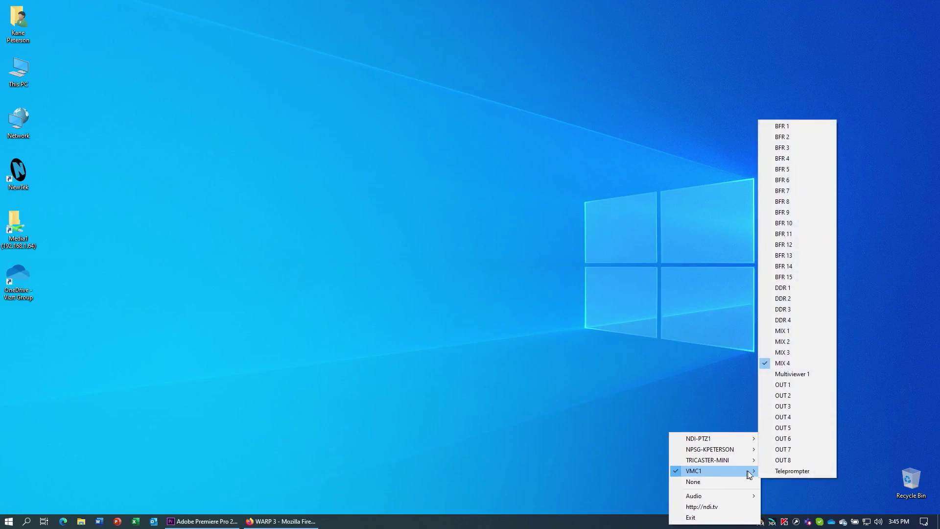
left_click(796, 364)
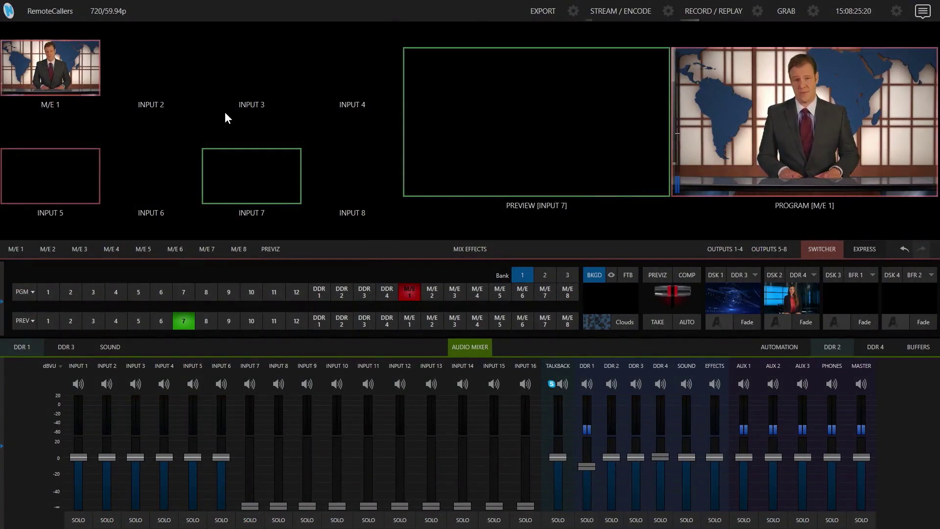
Step: Set TriCaster Input 2 to the laptop's NDI screen capture feed, then open Output Configuration
mouse_move(180, 91)
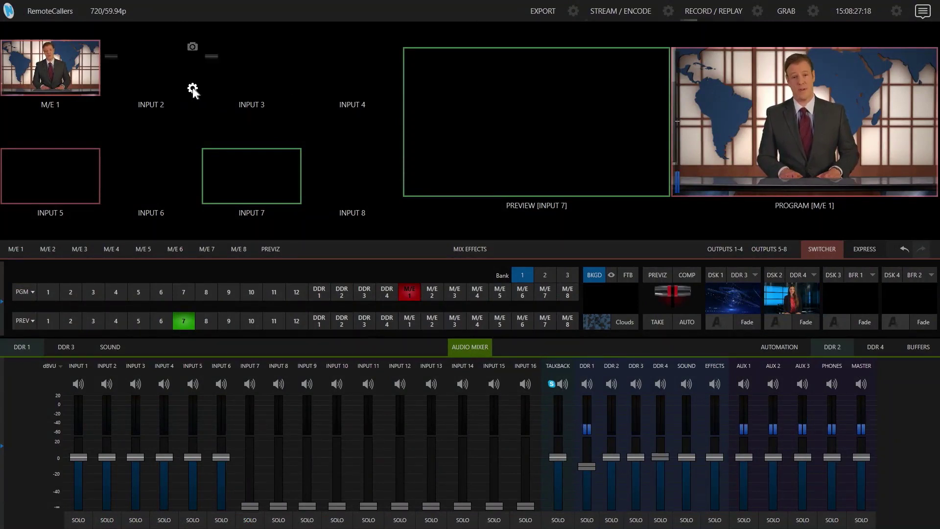
left_click(192, 88)
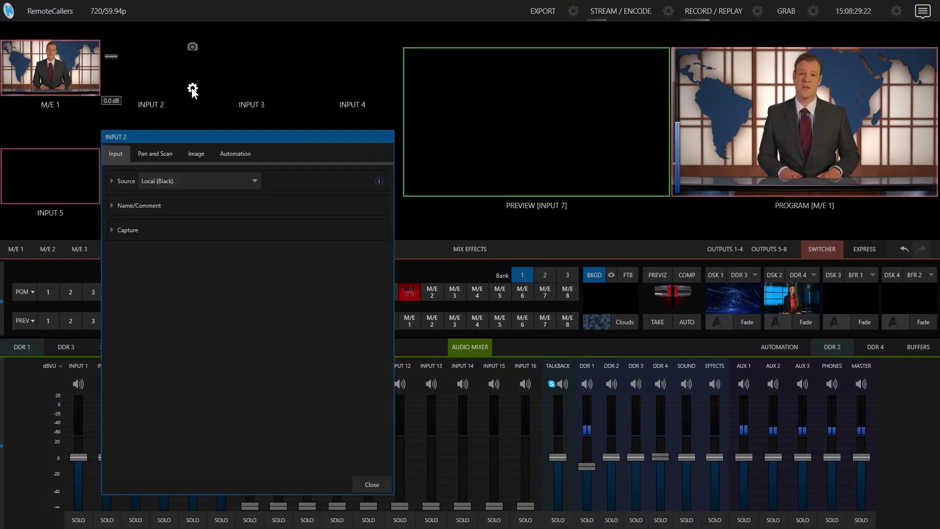
left_click(186, 179)
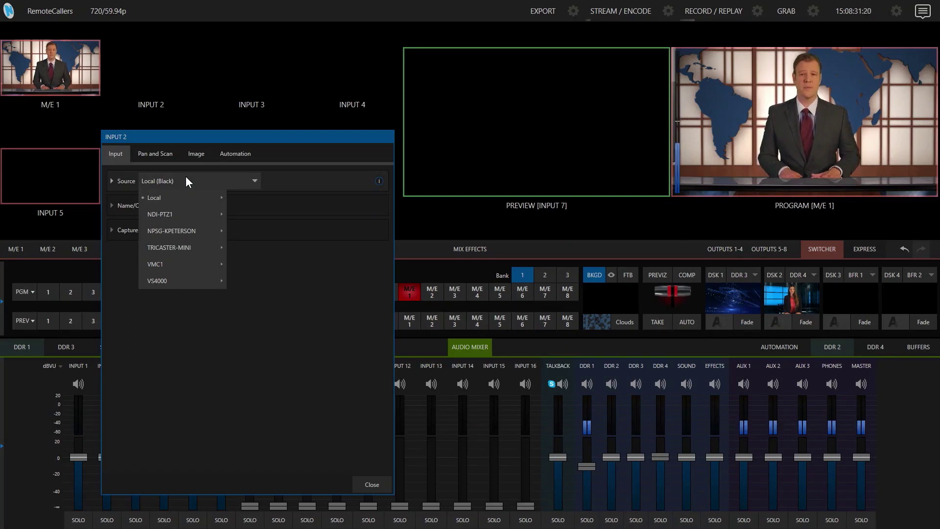
mouse_move(189, 232)
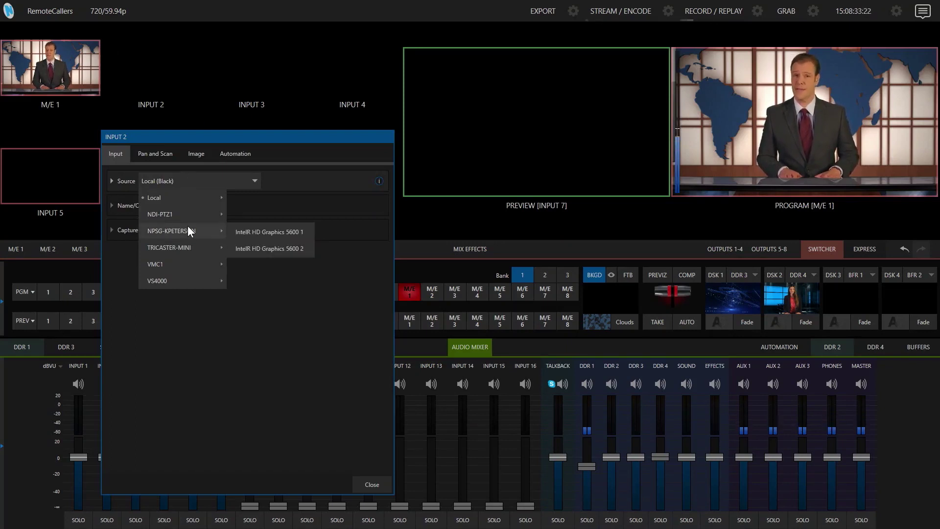
left_click(270, 233)
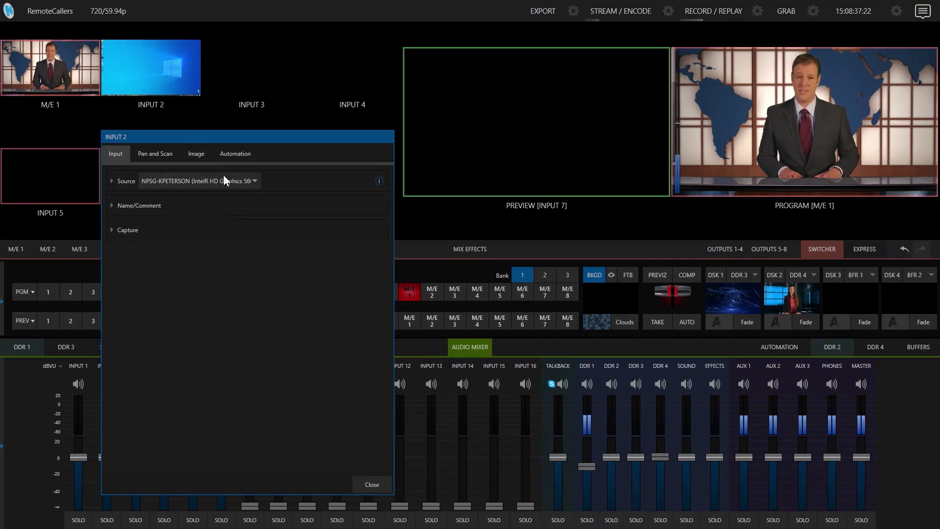
left_click(378, 482)
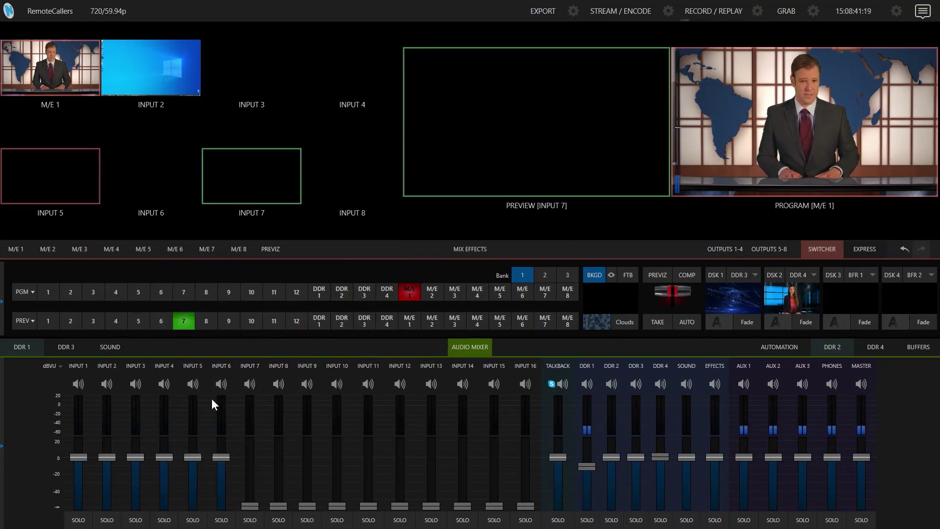
left_click(929, 189)
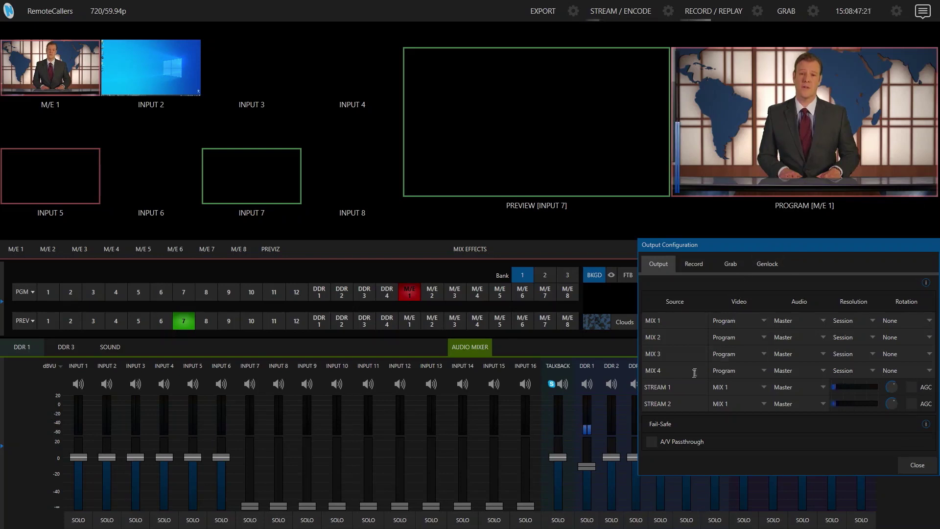
Step: Set MIX 4's audio to Outputs > AUX 3 and close Output Configuration
left_click(735, 369)
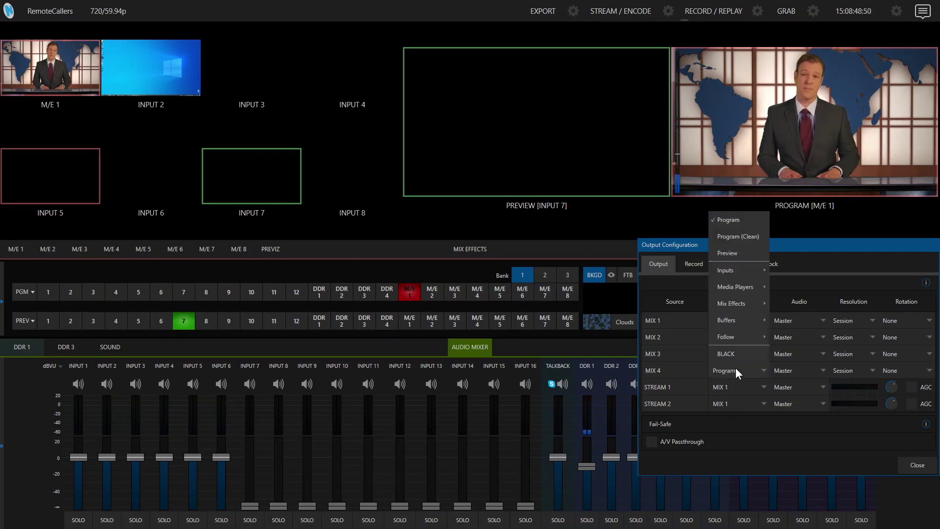
left_click(786, 370)
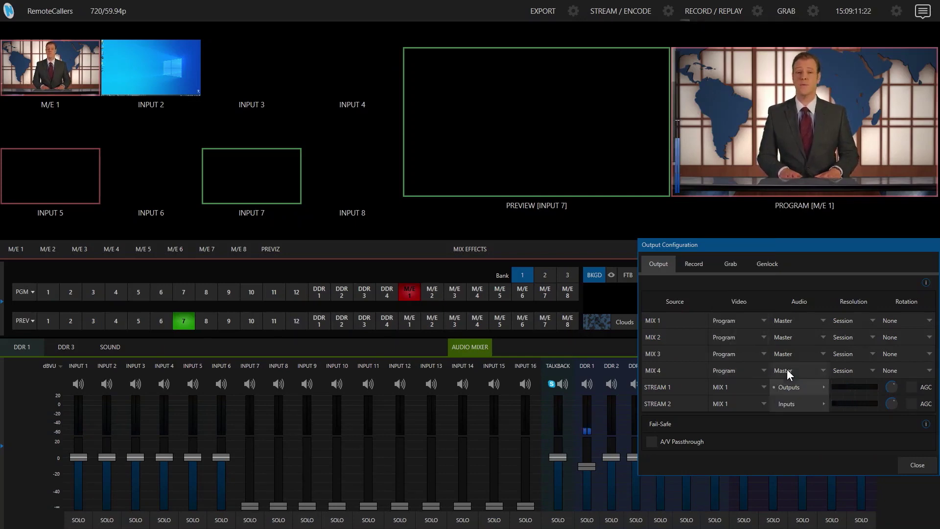
mouse_move(815, 385)
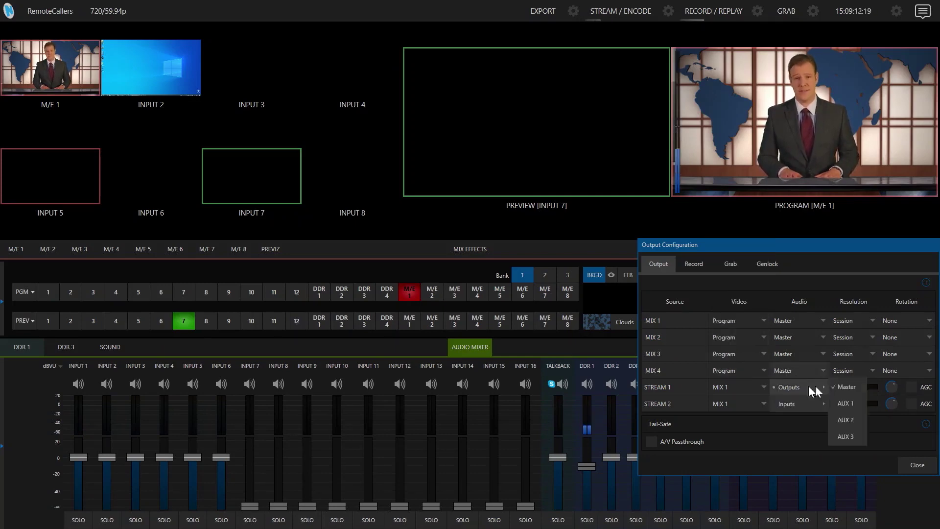
left_click(838, 436)
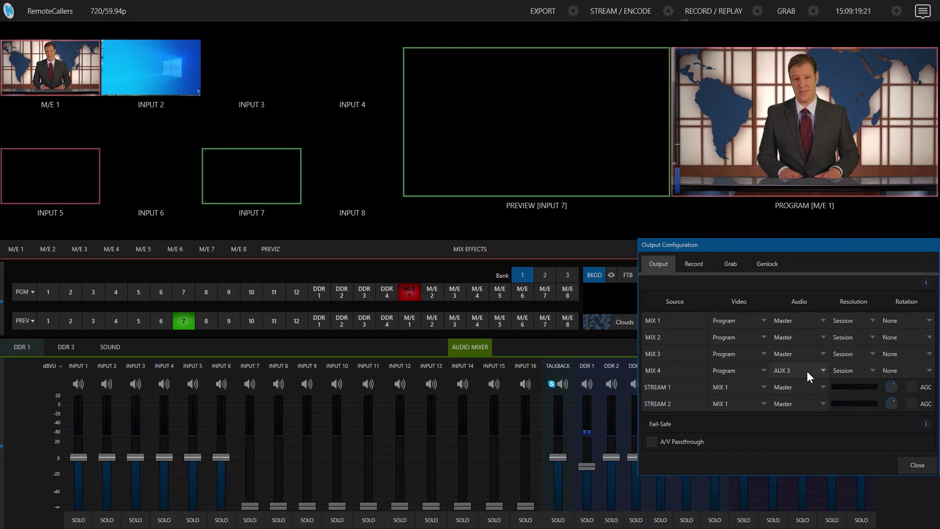
left_click(907, 462)
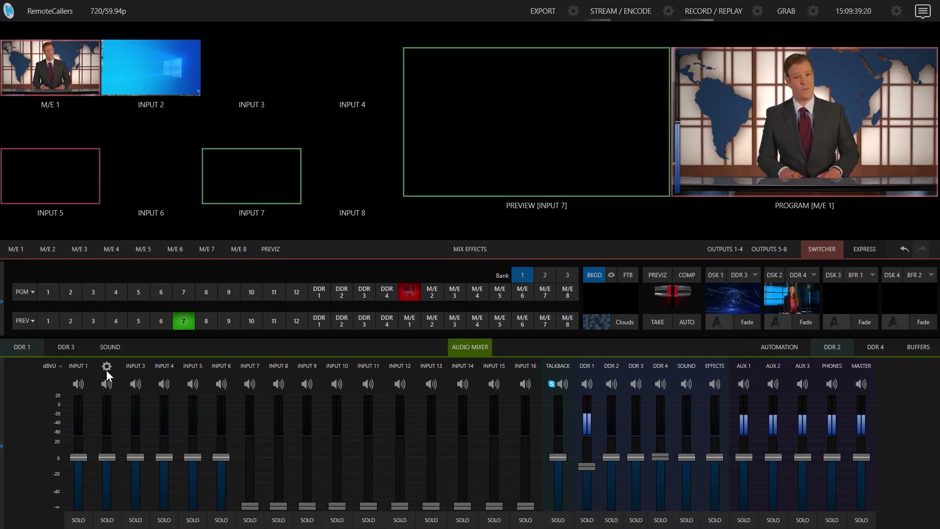
Step: Clear Input 2's AUX 3 routing in its audio settings and close the dialog
left_click(107, 369)
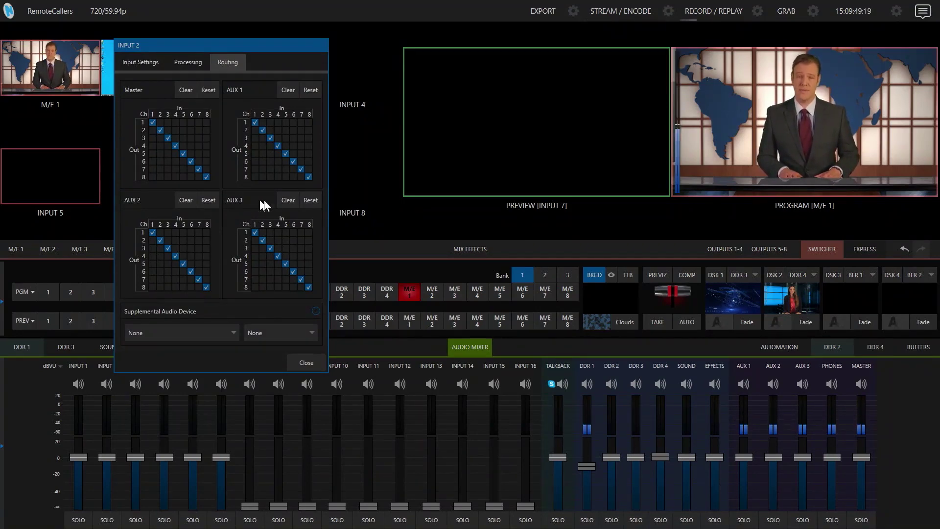
left_click(287, 201)
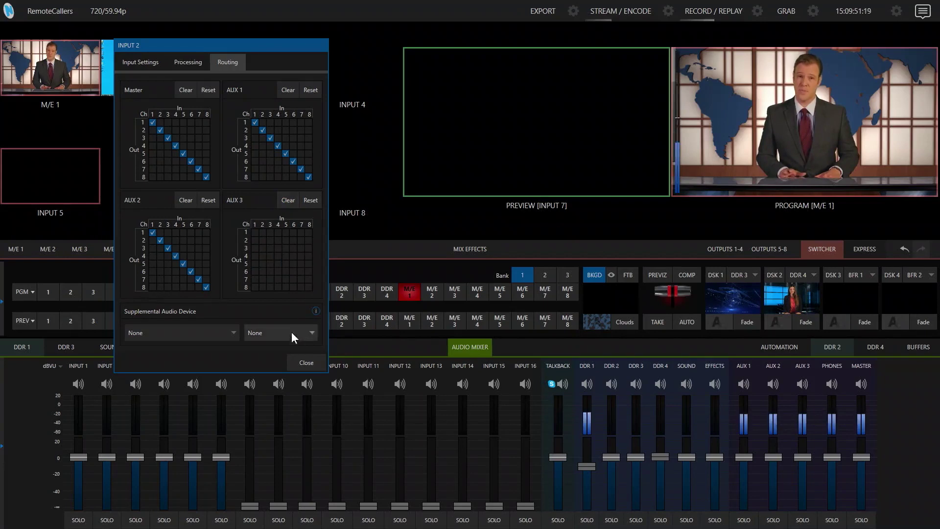
left_click(305, 362)
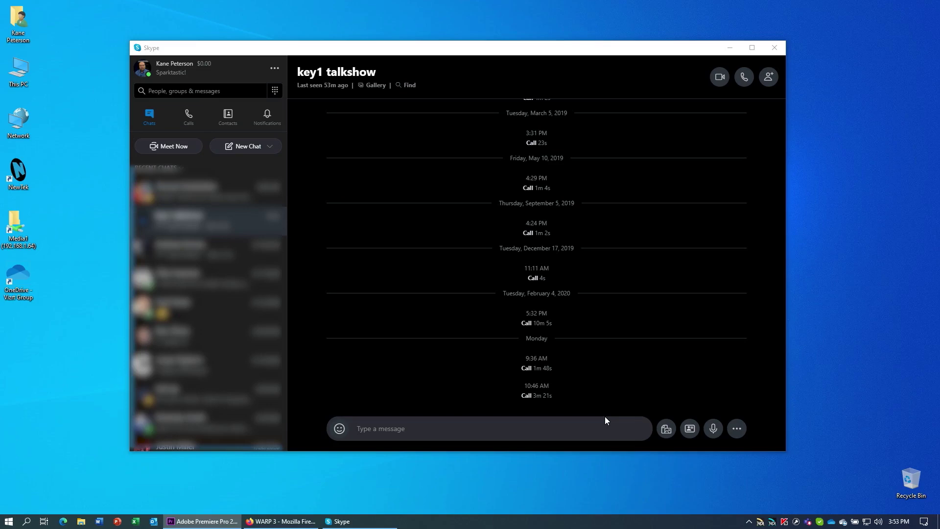
Step: In Skype's Audio & Video settings, set the microphone to Line (NewTek NDI Audio)
left_click(275, 72)
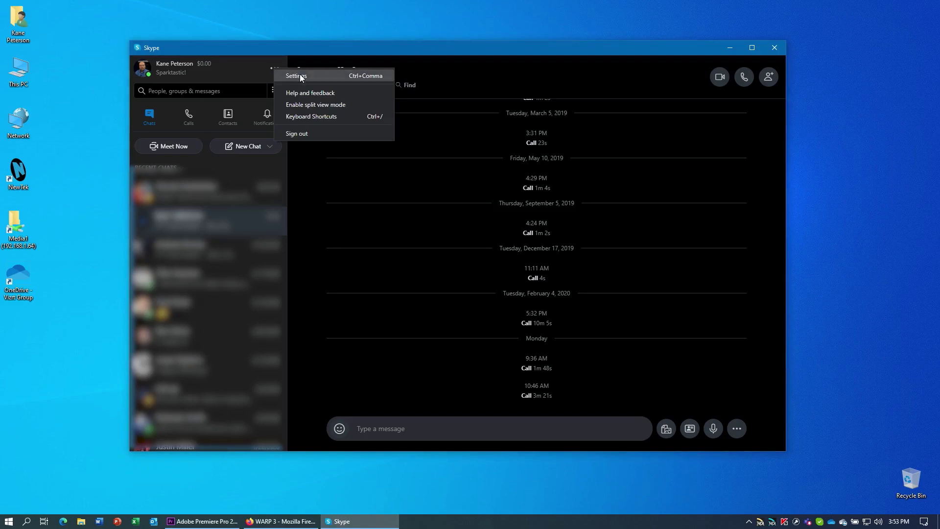
left_click(296, 76)
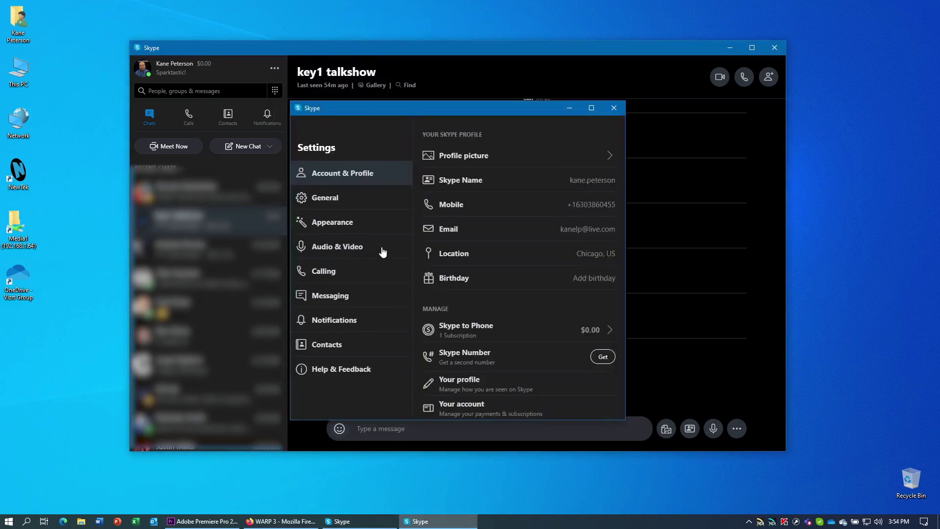
left_click(384, 250)
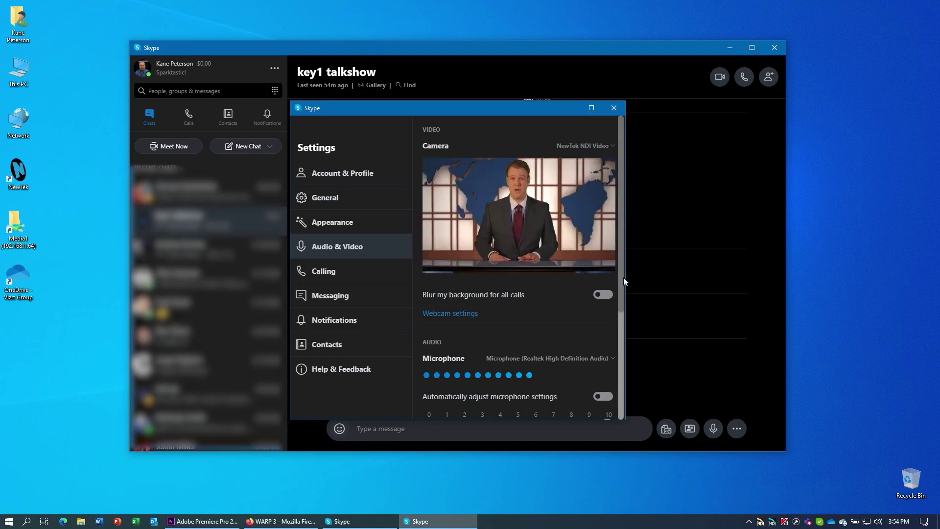
left_click_drag(620, 282, 620, 305)
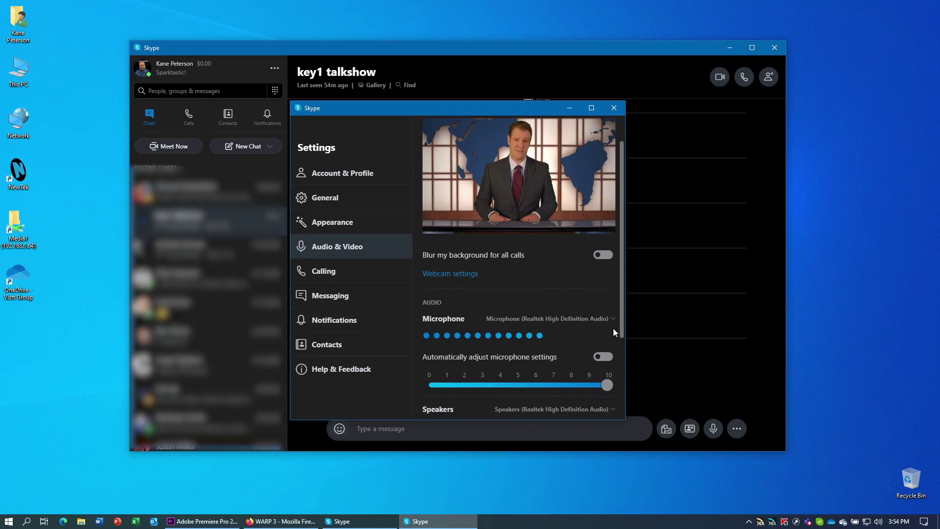
left_click(533, 318)
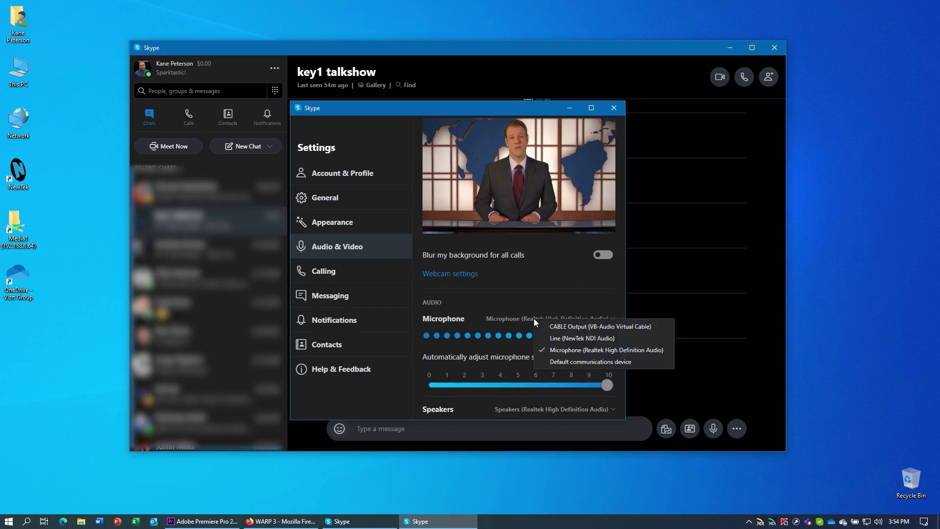
left_click(569, 339)
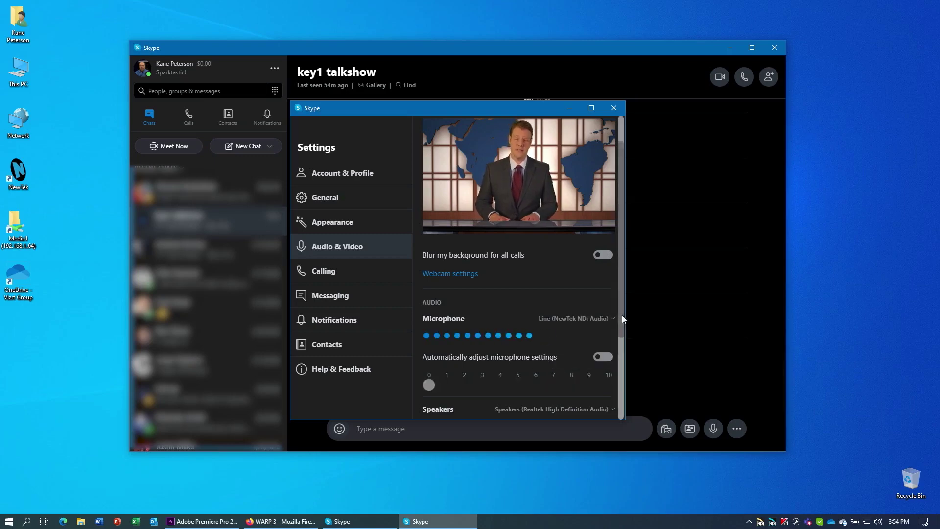
Step: Keep the Realtek speakers and move on to Skype's Calling settings
left_click_drag(622, 316, 621, 354)
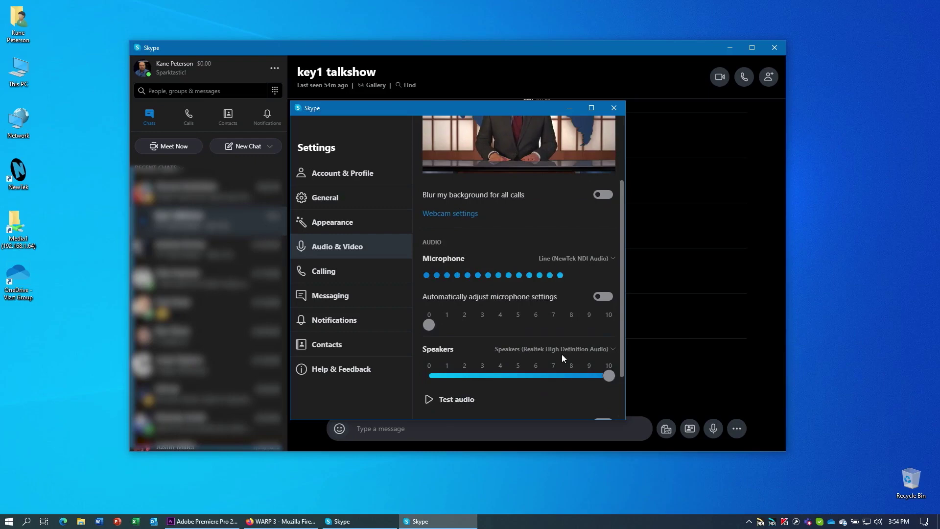
left_click(534, 349)
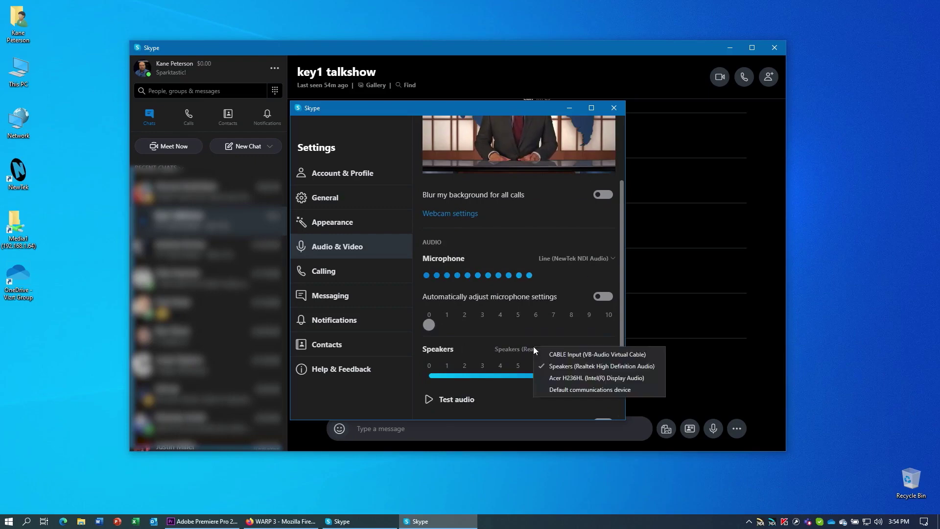
left_click(569, 332)
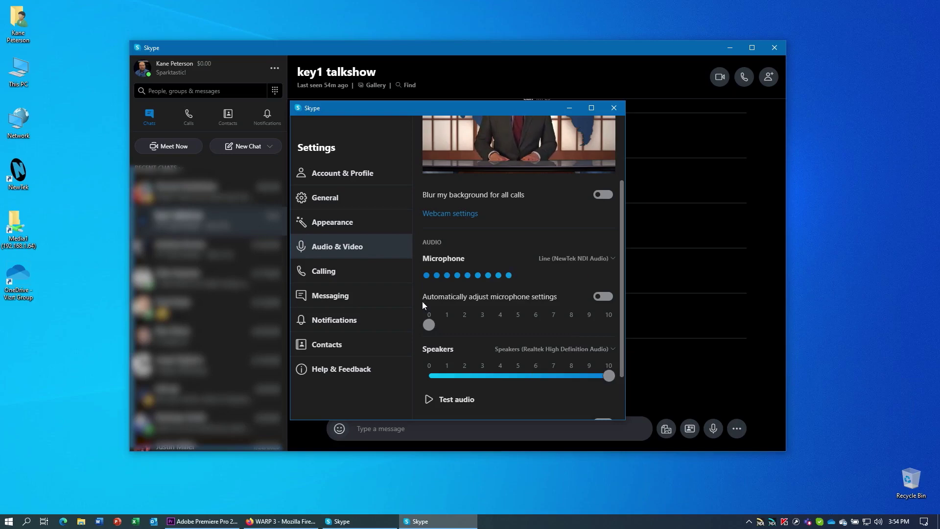
left_click(371, 275)
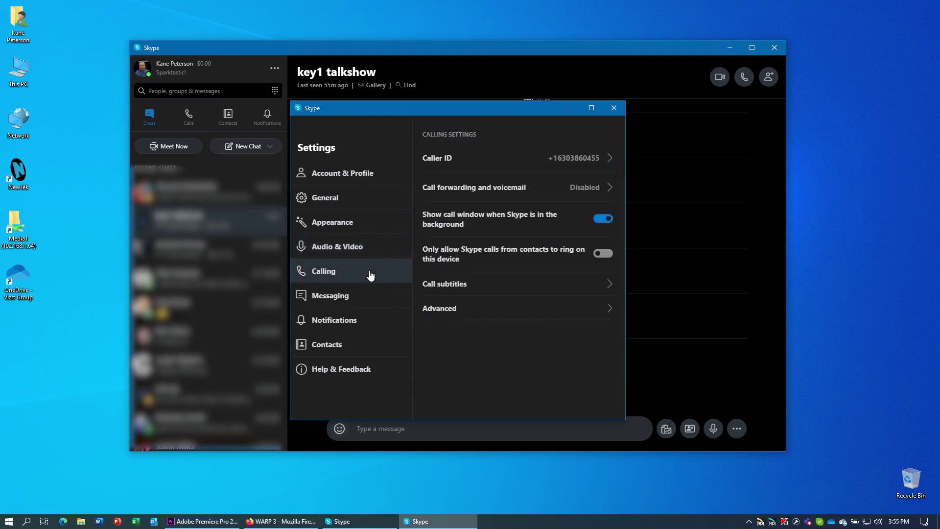
Step: Open Skype's Advanced Calling settings showing Allow NDI usage switched on
left_click(477, 308)
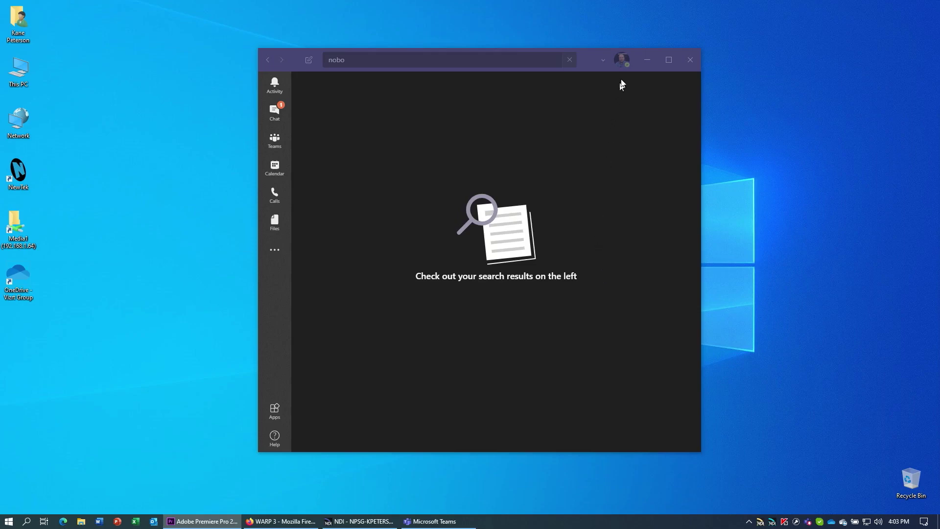
Step: In Teams Settings > Devices, set the microphone to Line (NewTek NDI Audio)
left_click(623, 62)
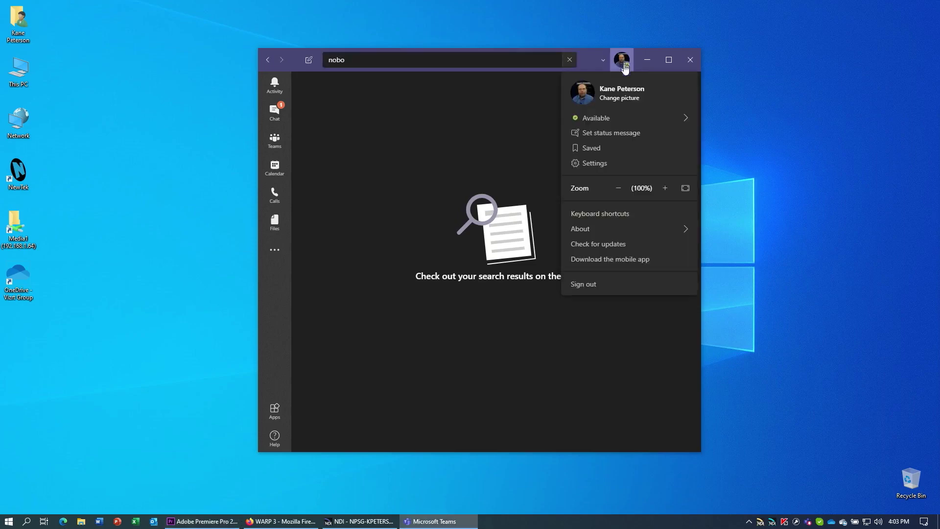
left_click(604, 166)
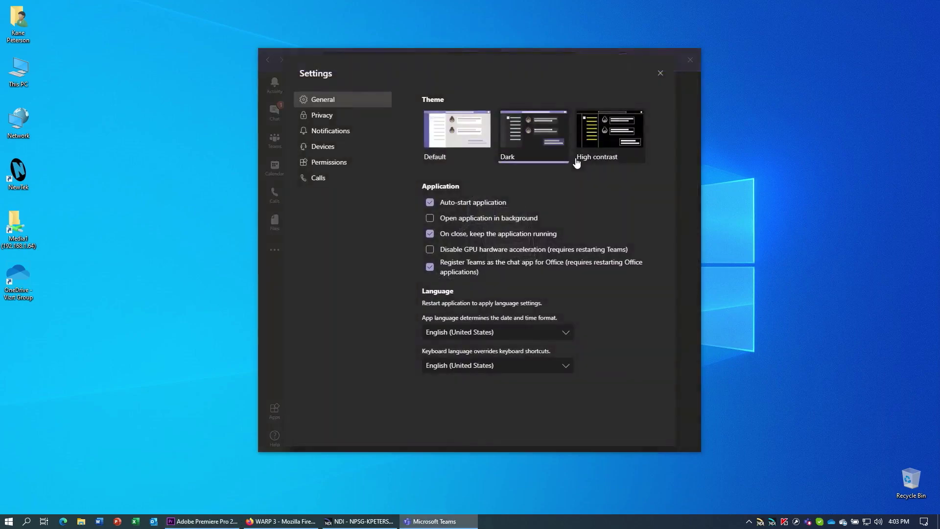
left_click(345, 152)
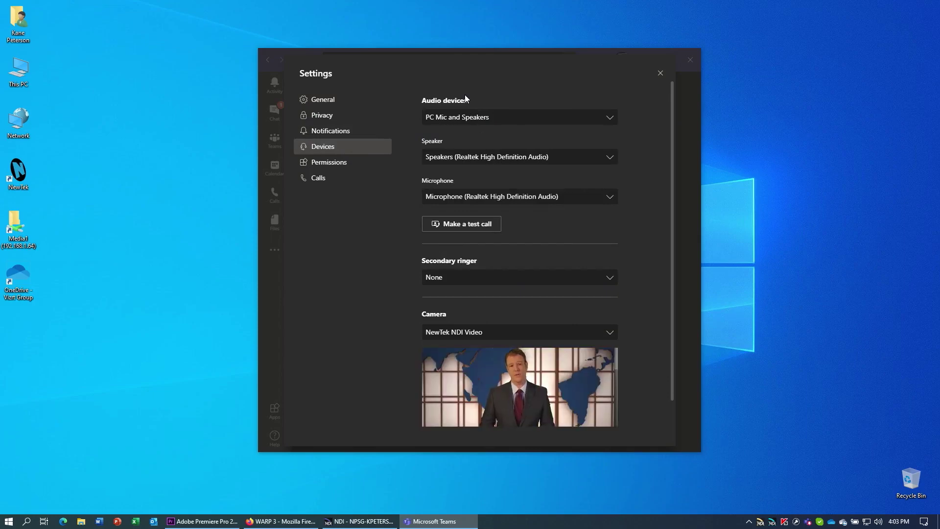
left_click(458, 196)
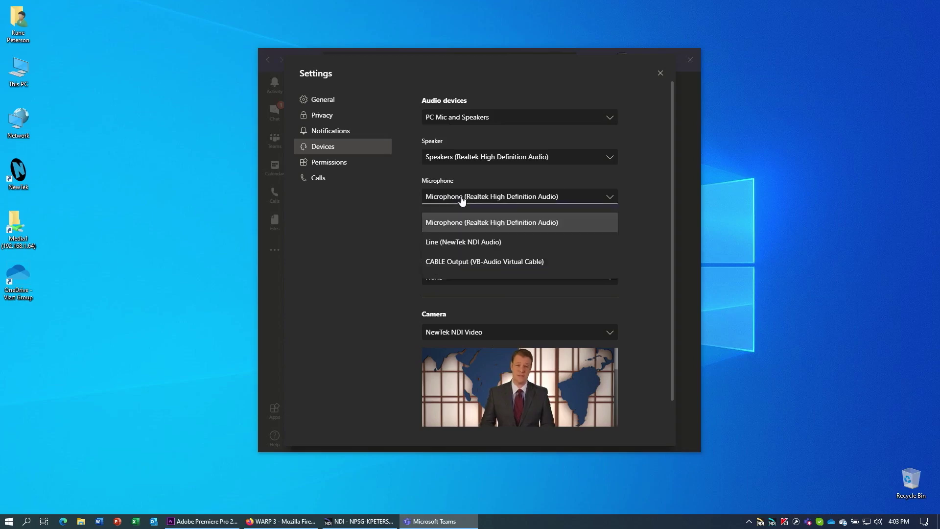
left_click(457, 243)
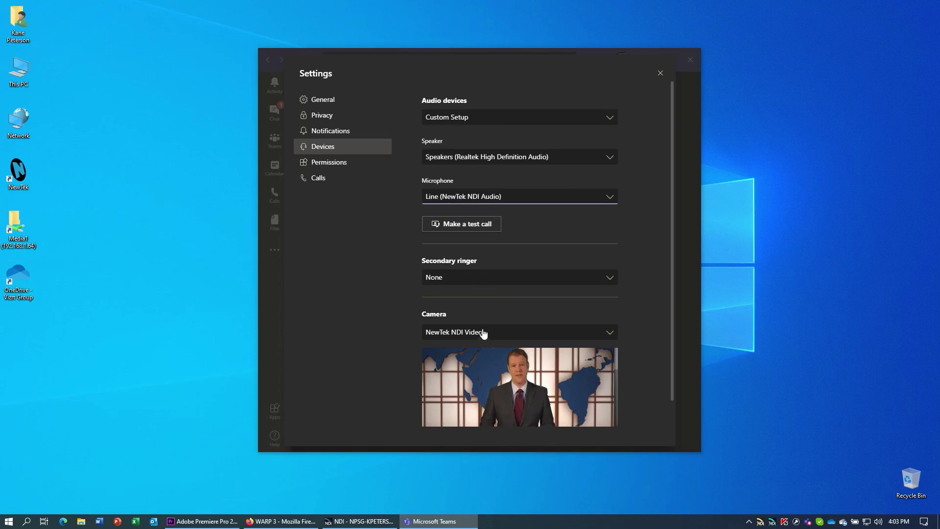
Step: Review the Teams speaker list and leave the speaker unchanged
scroll(671, 330, "down", 1)
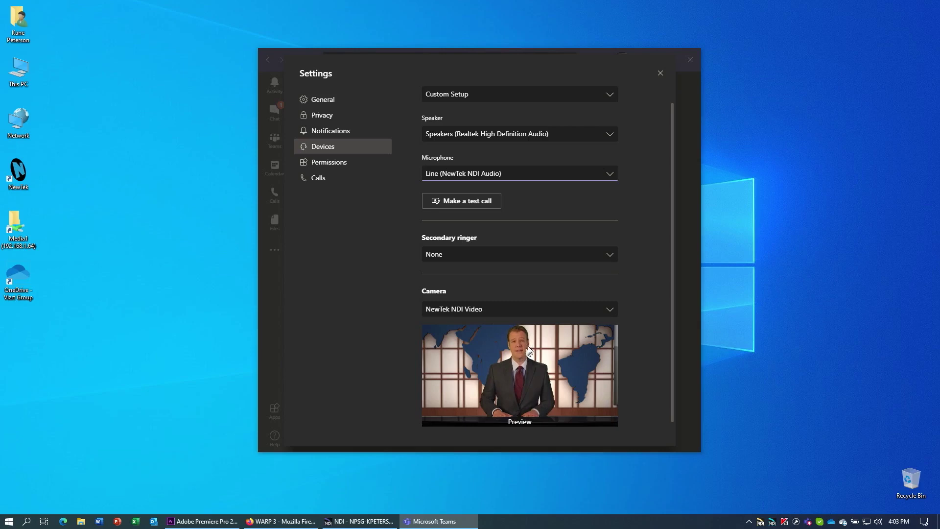
scroll(534, 323, "up", 1)
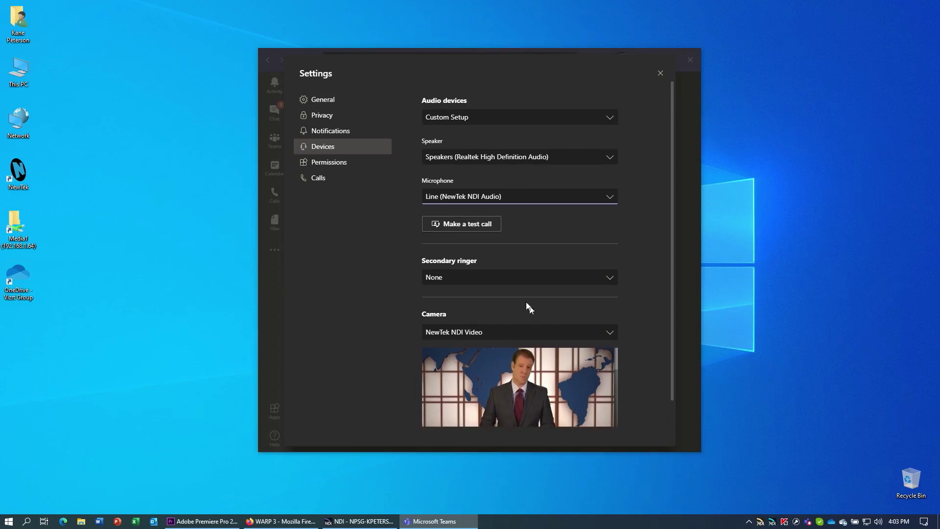
left_click(479, 158)
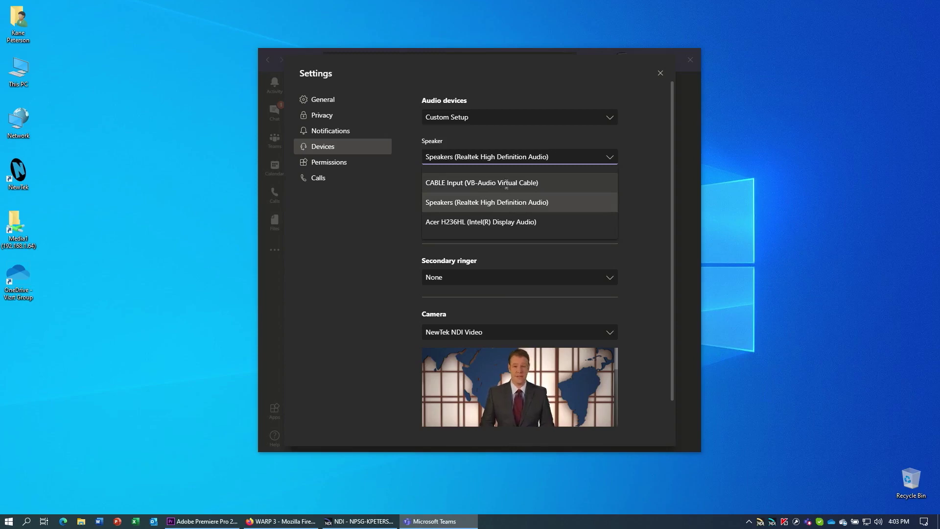
left_click(406, 186)
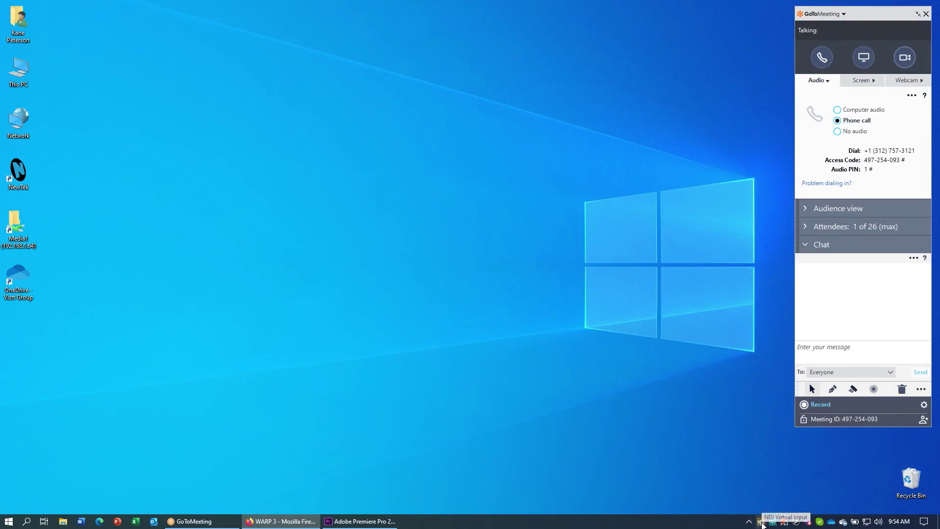
Step: Set the NDI Virtual Input video resolution to 1080p30 from its tray menu
right_click(762, 522)
mouse_move(741, 495)
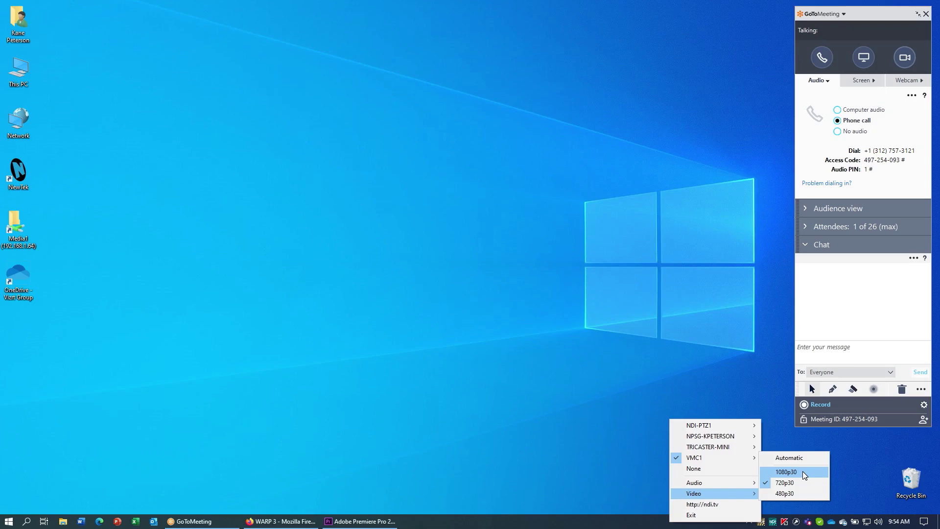
left_click(803, 471)
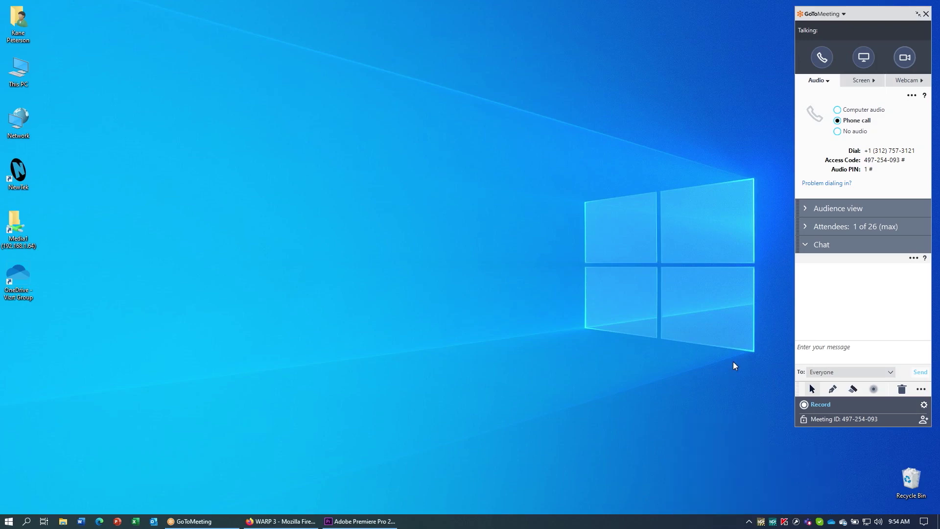
Step: In GoToMeeting's Webcam section, select NewTek NDI Video as the camera
left_click(906, 81)
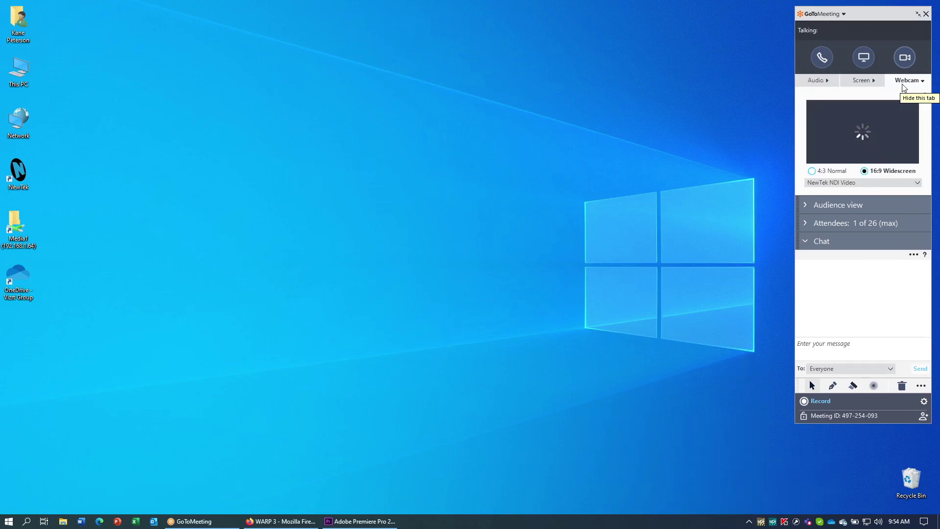
left_click(832, 186)
left_click(858, 193)
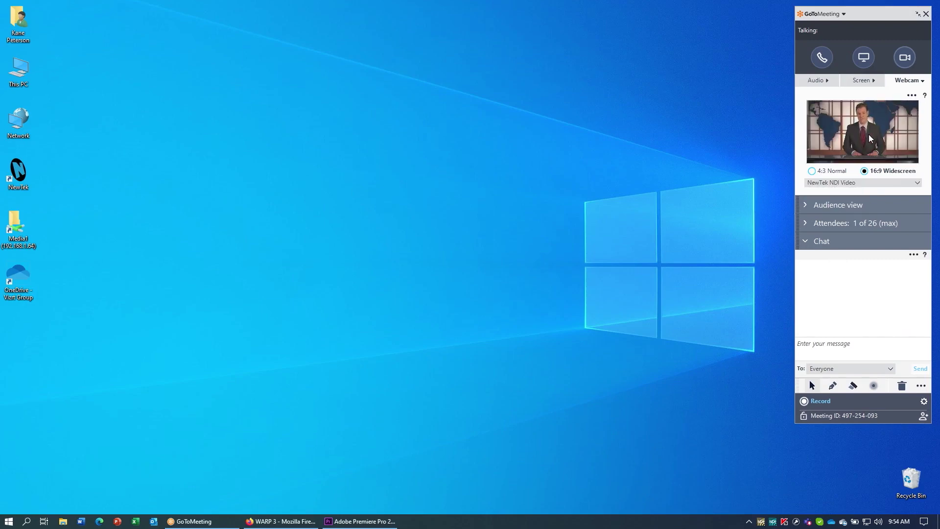
Step: In GoToMeeting Audio preferences, set the microphone to Line (NewTek NDI Audio) and check the speaker list
left_click(831, 18)
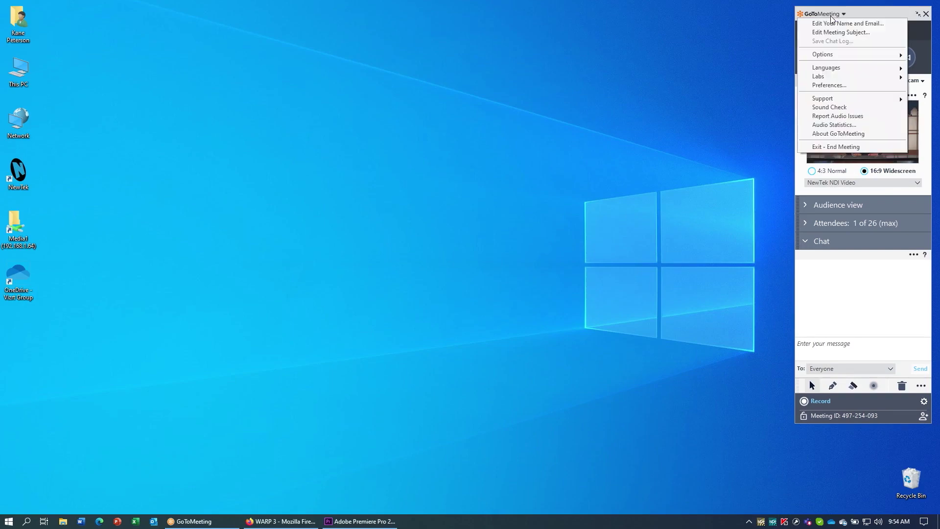
left_click(839, 86)
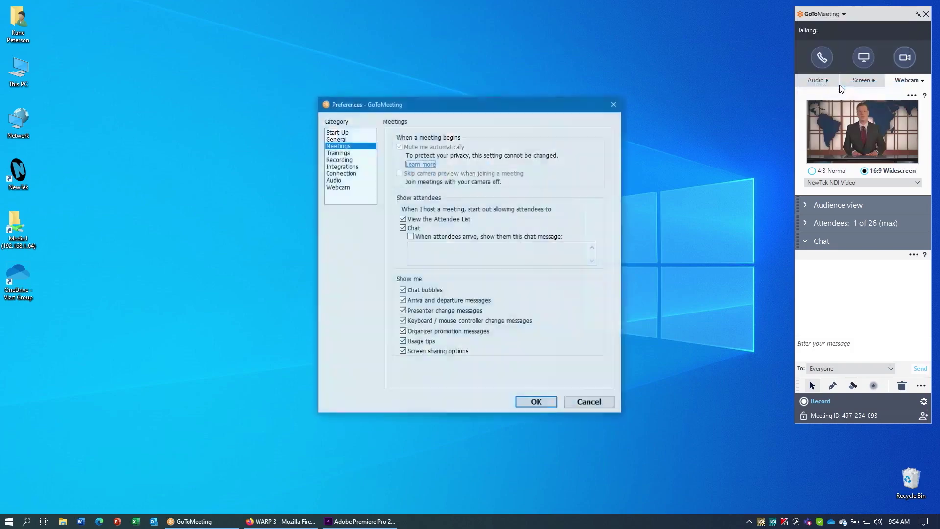
left_click(344, 181)
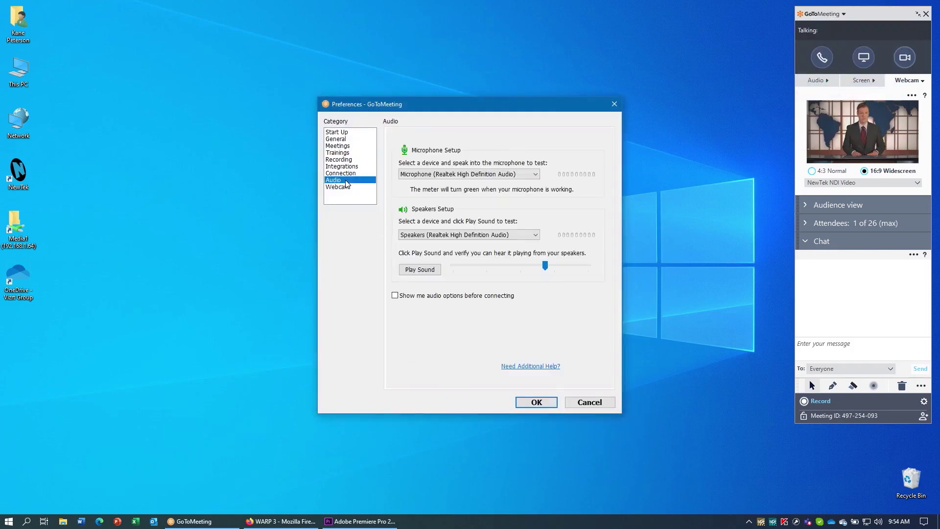
left_click(451, 175)
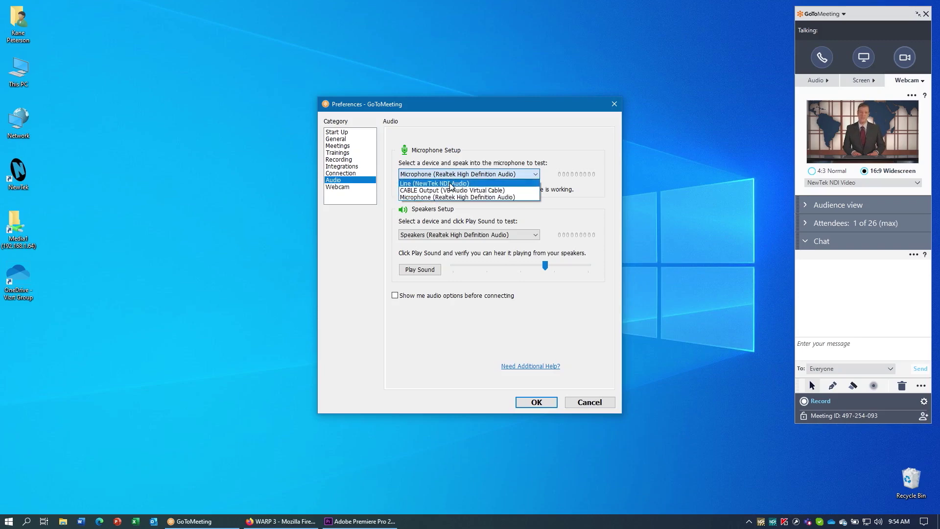
left_click(449, 183)
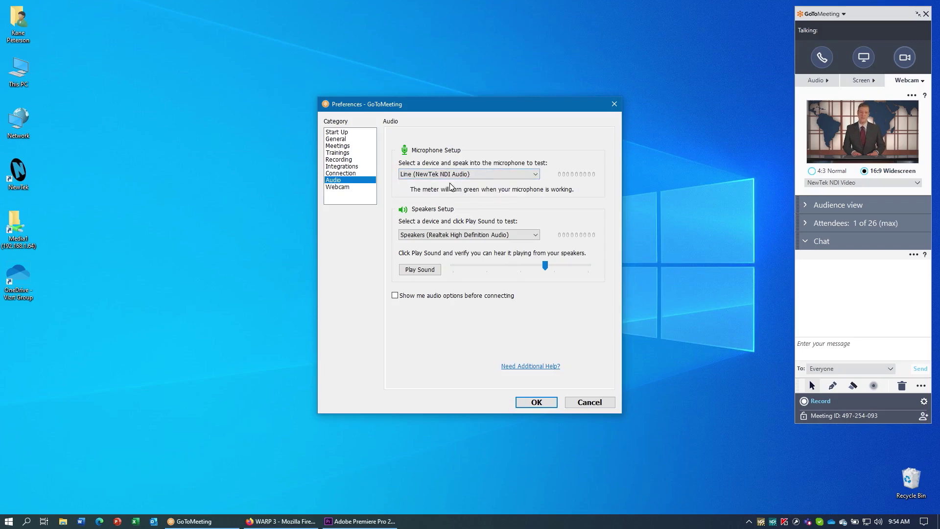
left_click(451, 239)
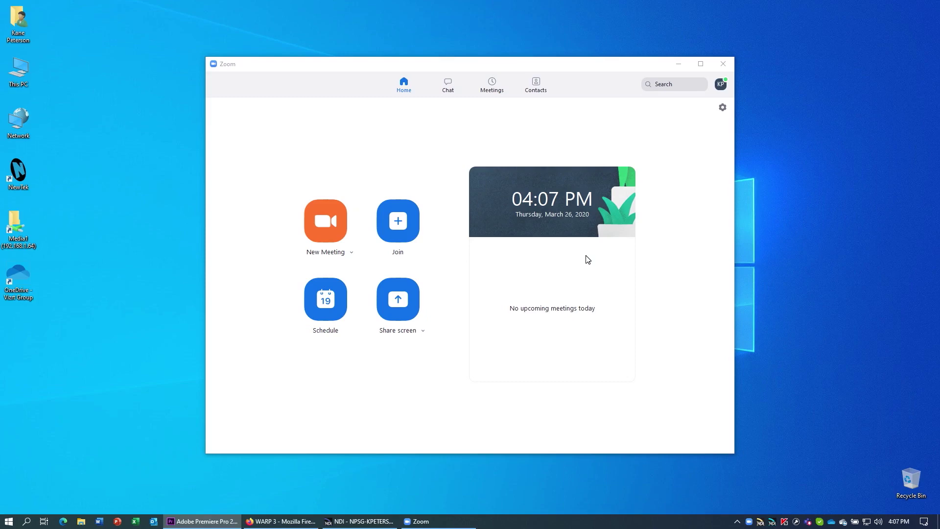
Step: Open Zoom's Video settings showing NewTek NDI Video as the camera with its newsroom preview
left_click(722, 107)
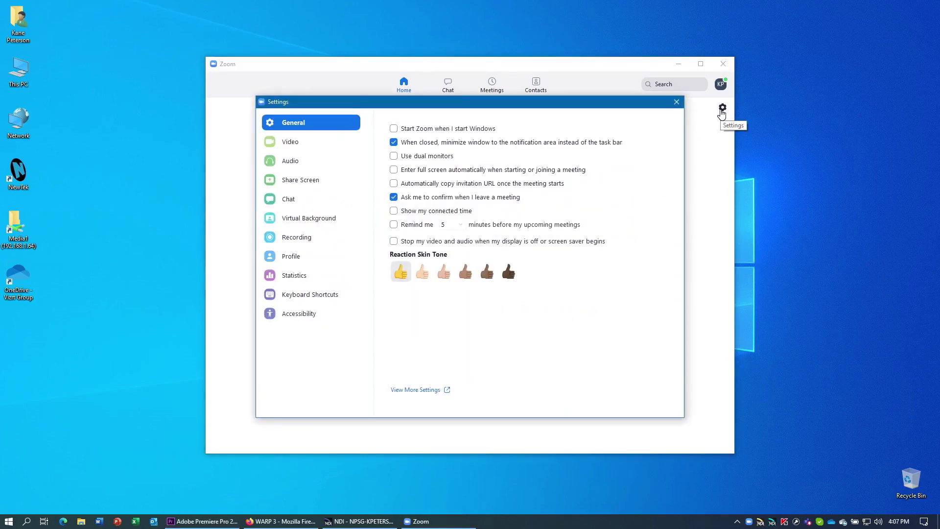
left_click(292, 142)
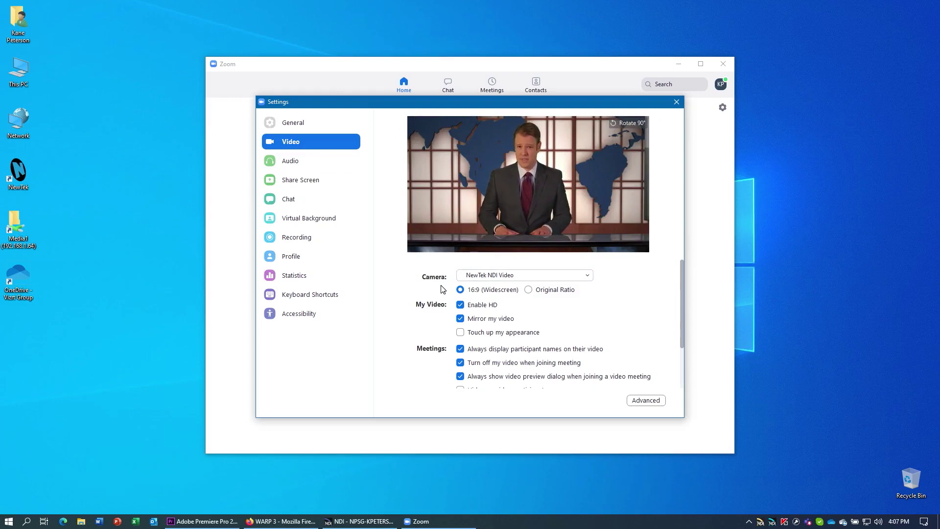
Step: In Zoom Audio settings, keep the microphone set to Line (NewTek NDI Audio)
left_click(294, 160)
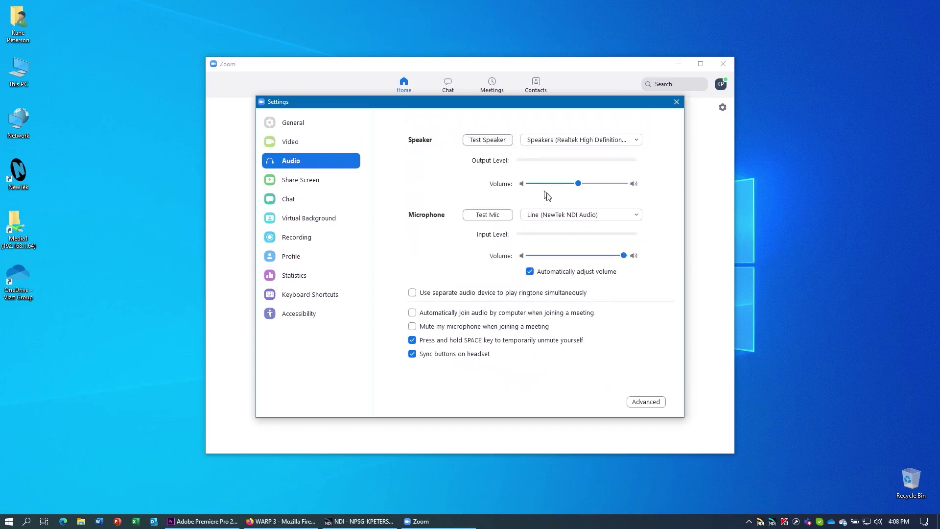
left_click(582, 216)
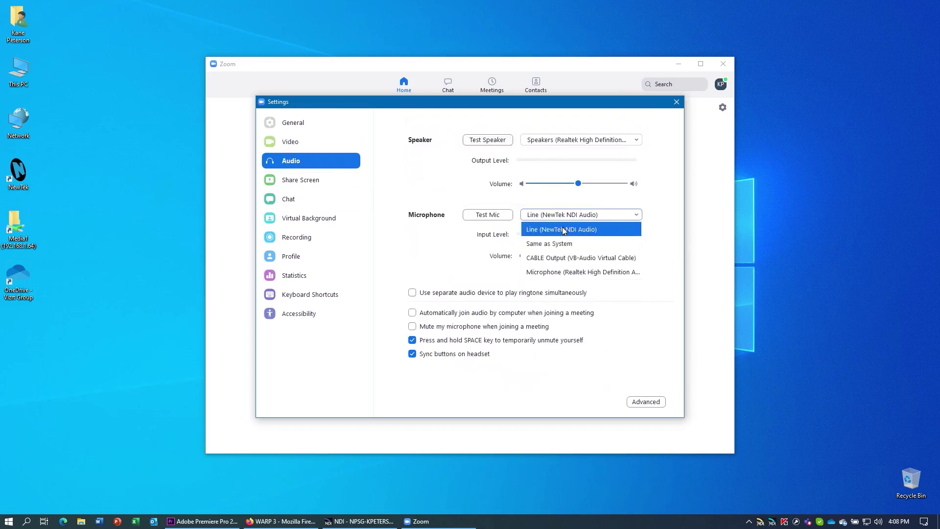
left_click(583, 230)
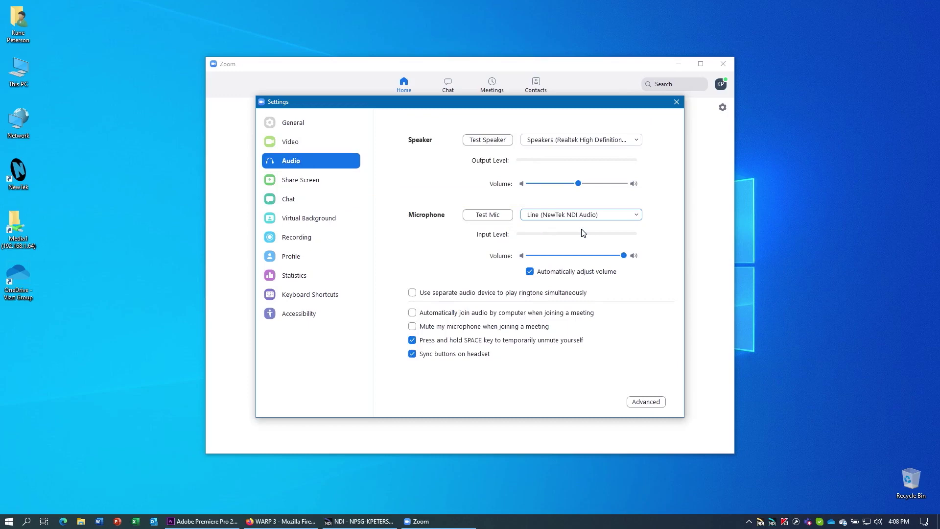
Step: Leave the Zoom speaker unchanged and close Settings to return to Home
left_click(557, 142)
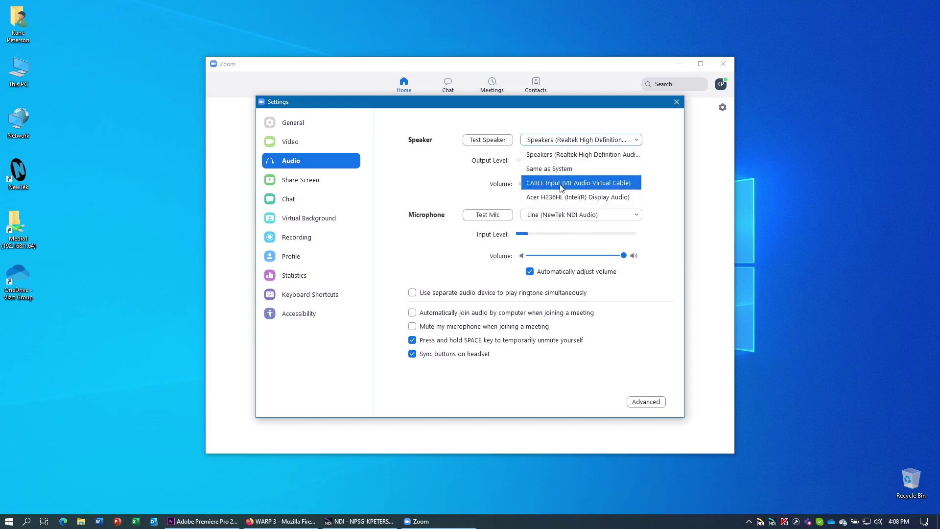
left_click(564, 125)
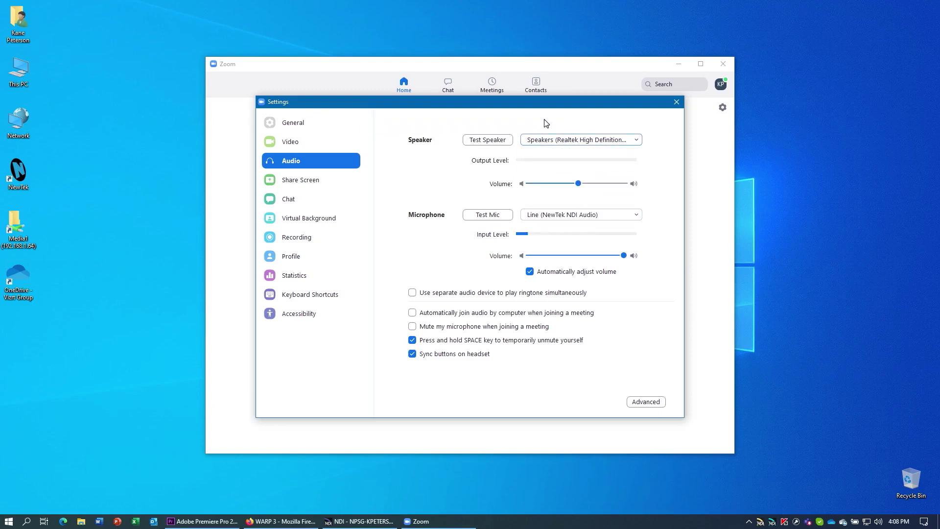
left_click(677, 104)
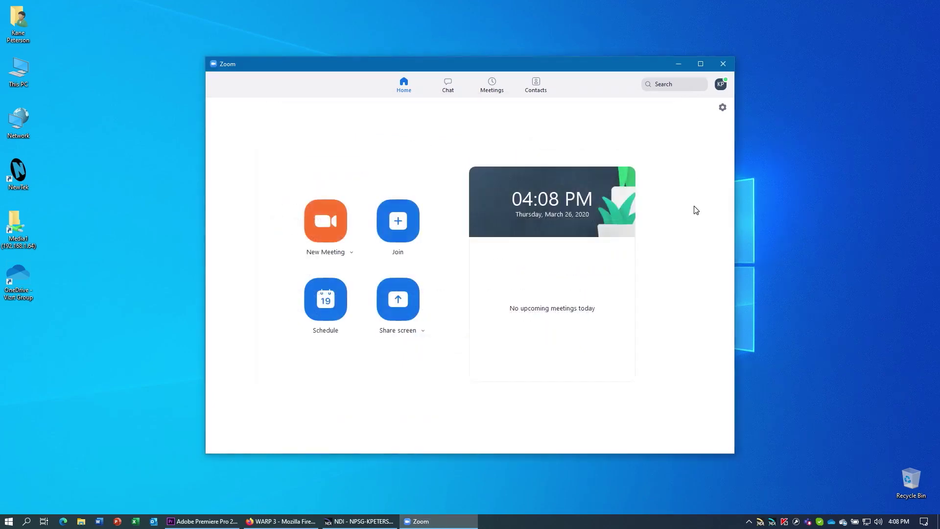